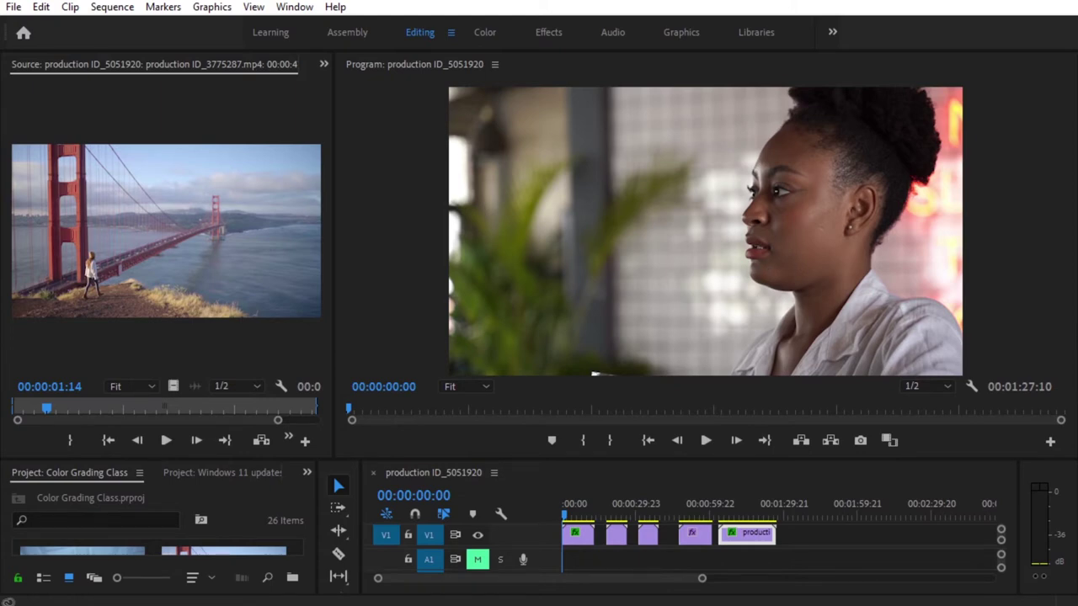
- Park the playhead at 00:00:04:19 on a taller timeline and switch to the Color workspace
left_click(579, 515)
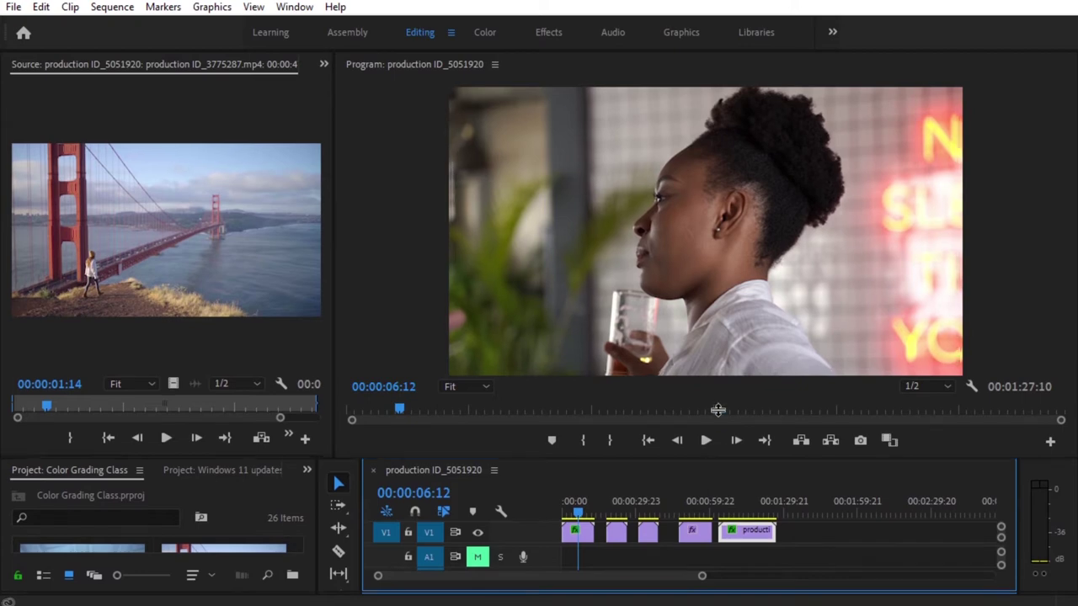
left_click_drag(711, 458, 712, 407)
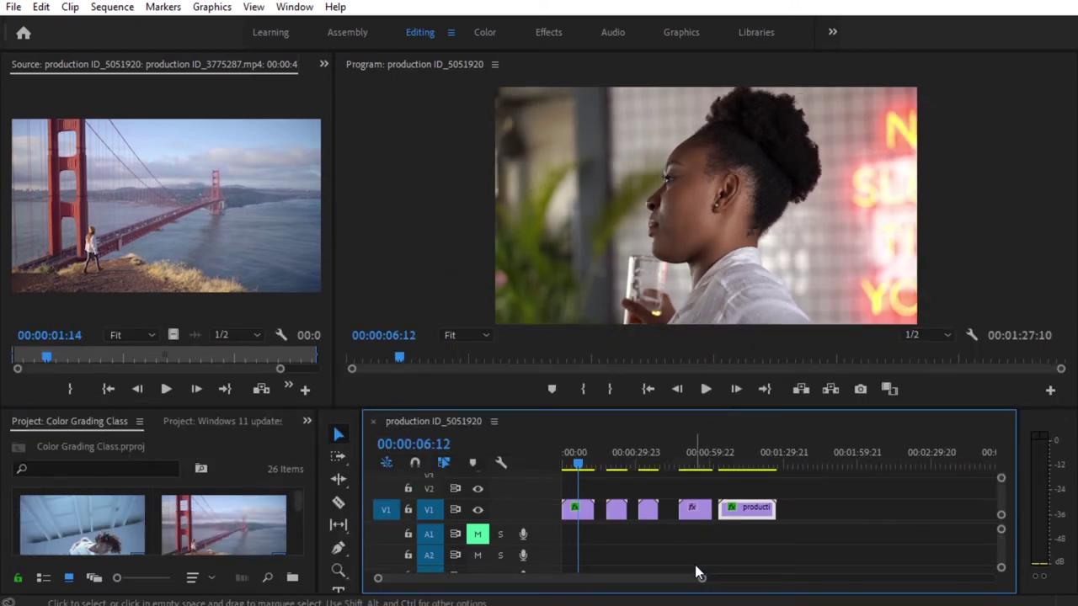
left_click(573, 466)
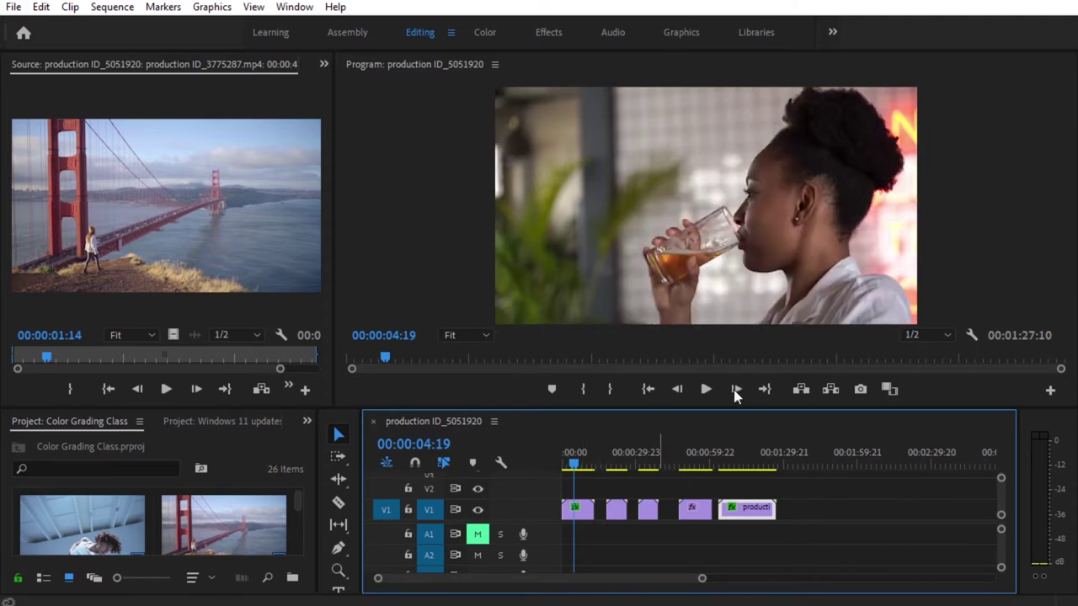
left_click(486, 35)
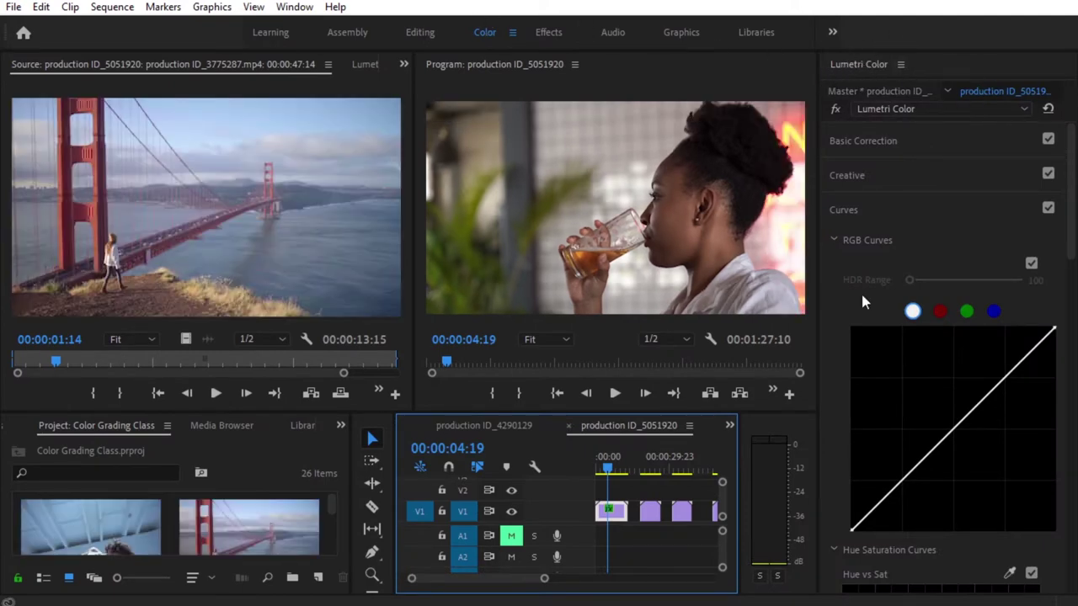
- Check the Window menu, then collapse and re-expand the Curves and RGB Curves sections
left_click(297, 8)
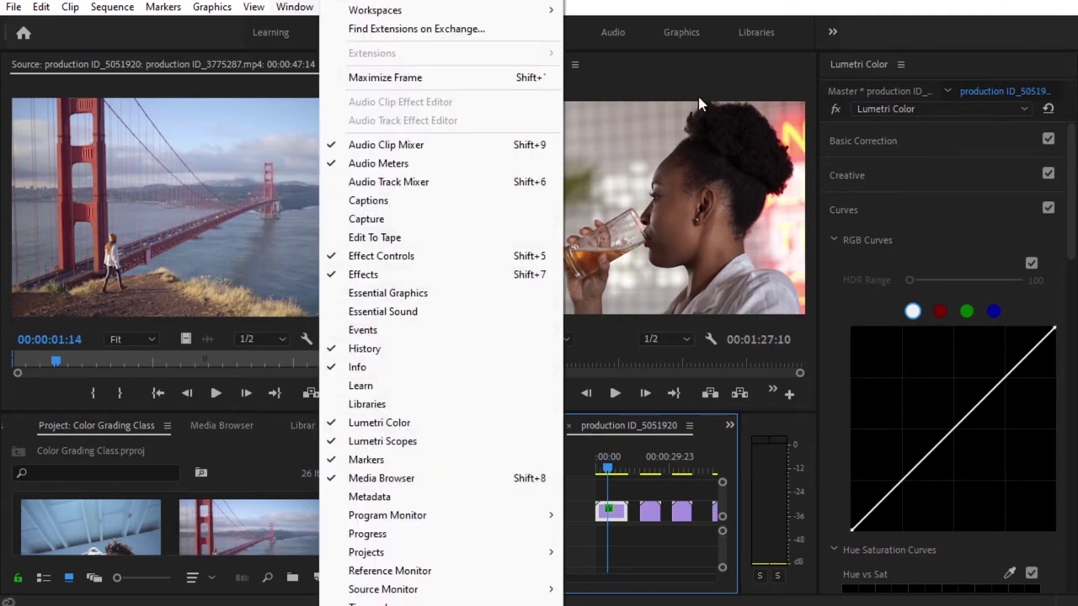
left_click(728, 80)
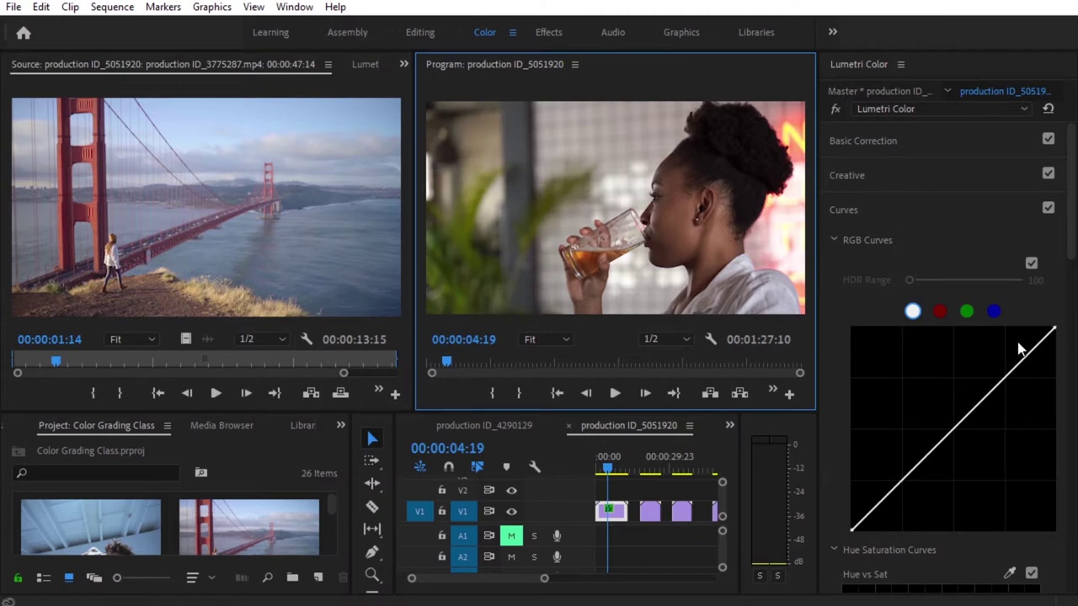
left_click(834, 241)
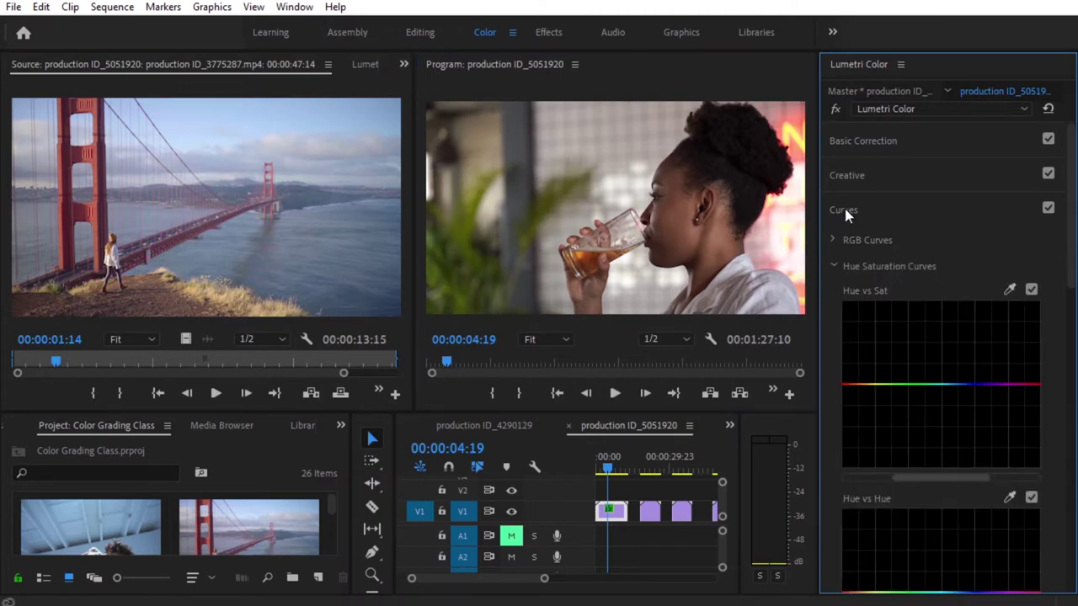
left_click(844, 209)
left_click(844, 207)
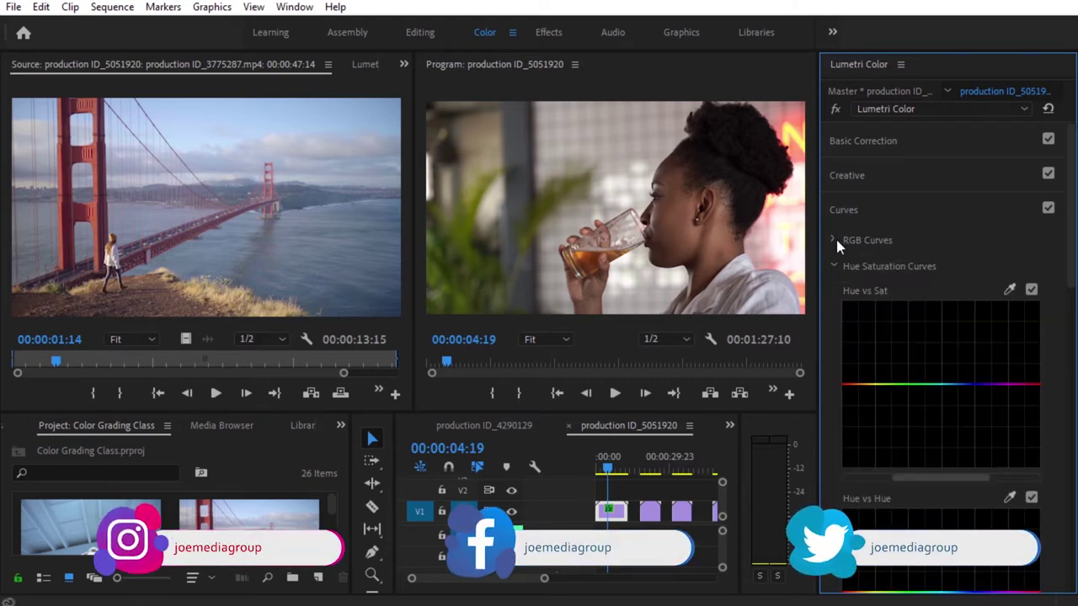
left_click(835, 239)
- Drag the Lumetri Color panel's left edge leftward to widen it
scroll(890, 356, "down", 1)
scroll(890, 356, "down", 2)
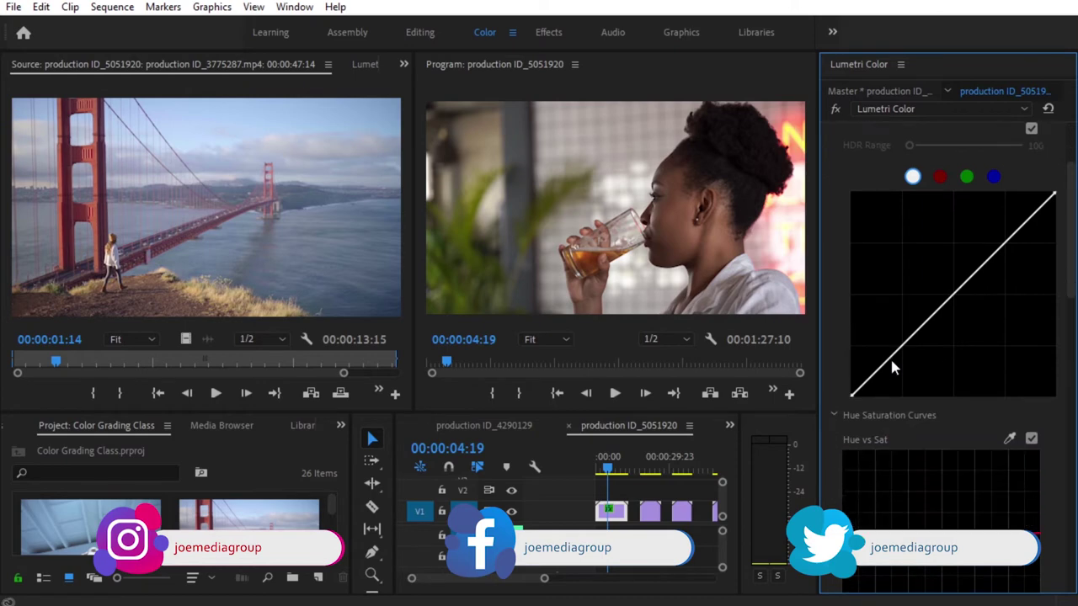
scroll(892, 357, "down", 3)
scroll(925, 358, "down", 2)
scroll(926, 358, "down", 2)
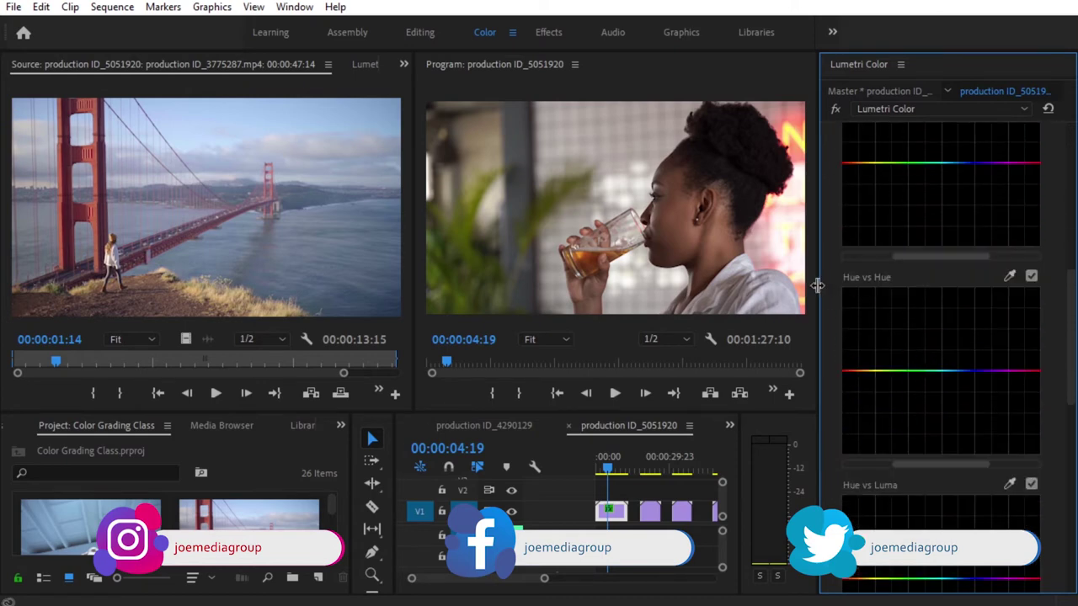
left_click_drag(816, 286, 698, 286)
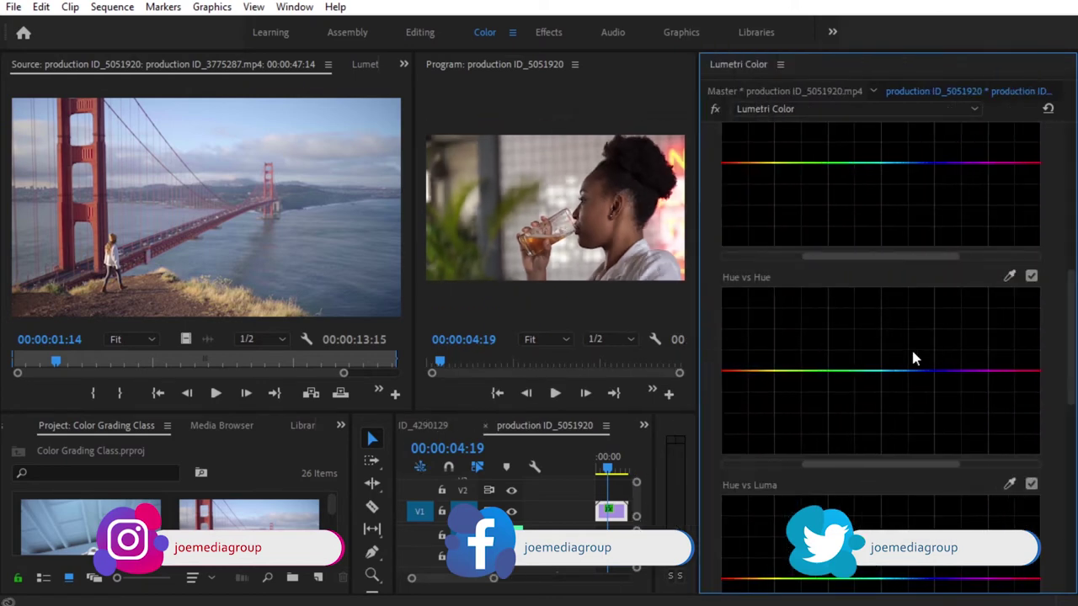
scroll(913, 354, "up", 3)
scroll(921, 347, "up", 3)
scroll(927, 341, "up", 3)
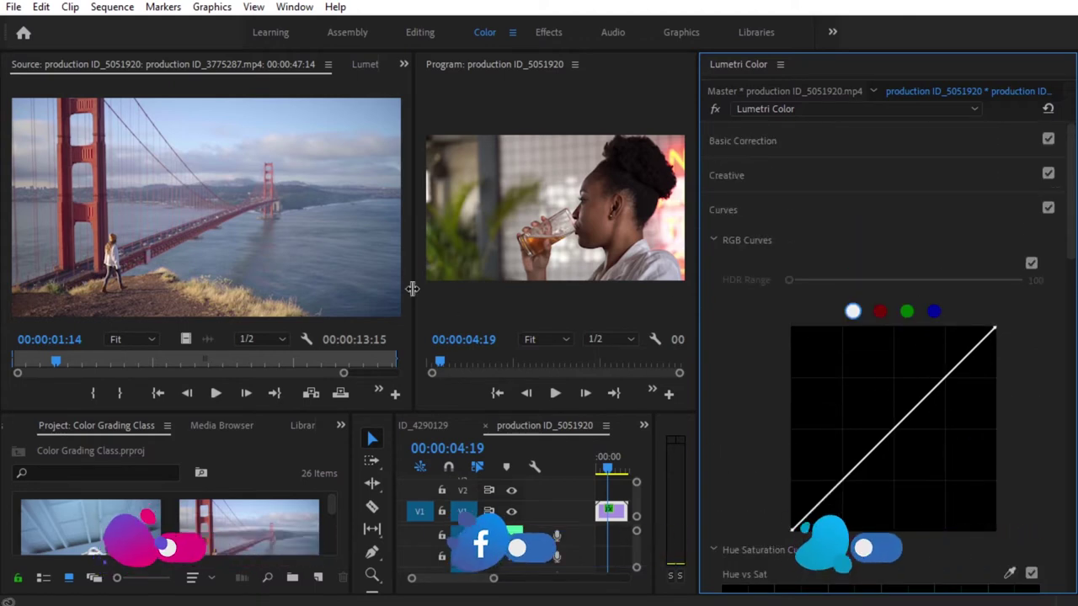
- Resize the monitors for a larger Program view and put Lumetri Scopes in the Source monitor's place
left_click_drag(411, 288, 288, 288)
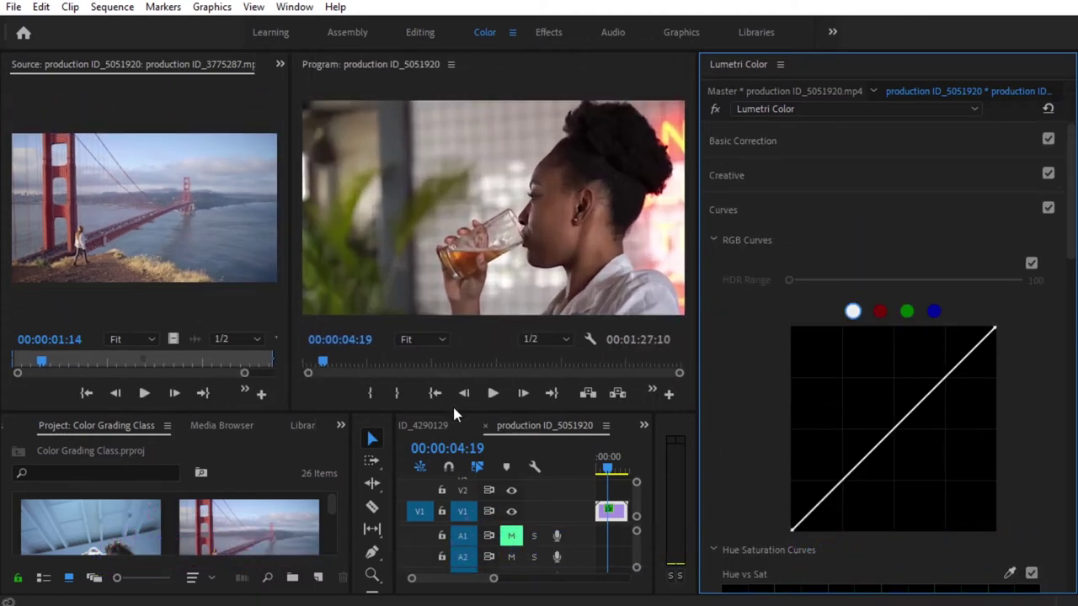
left_click_drag(454, 415, 454, 501)
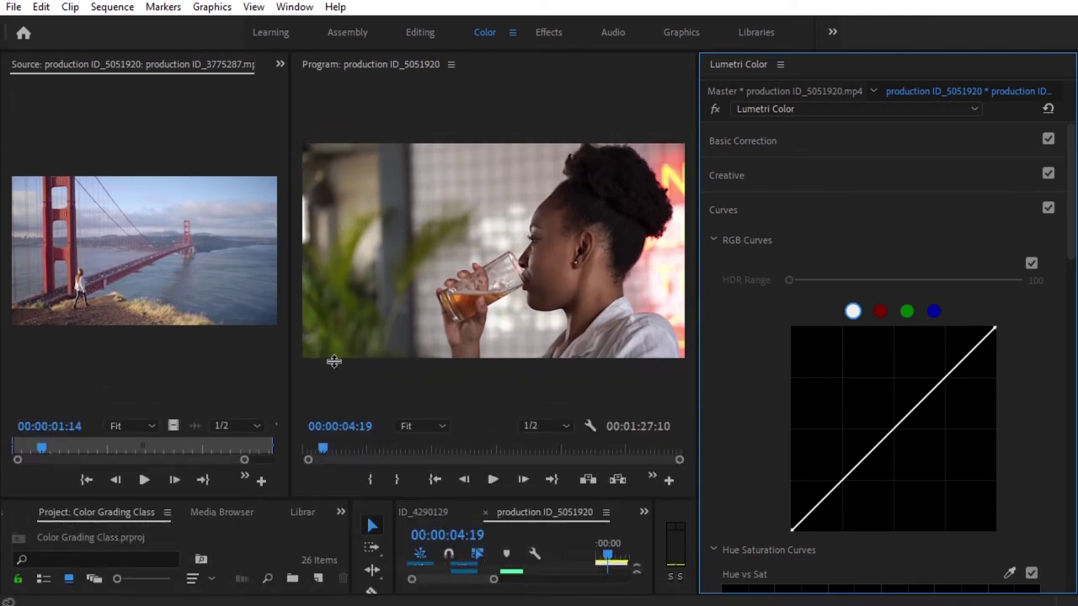
left_click_drag(289, 305, 206, 303)
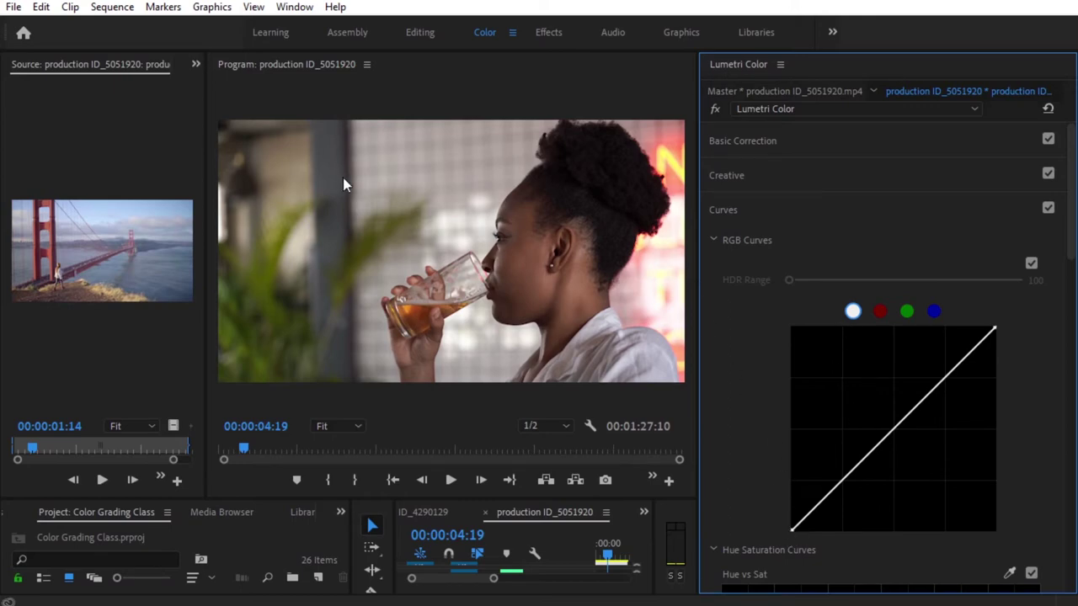
left_click(196, 64)
left_click(275, 108)
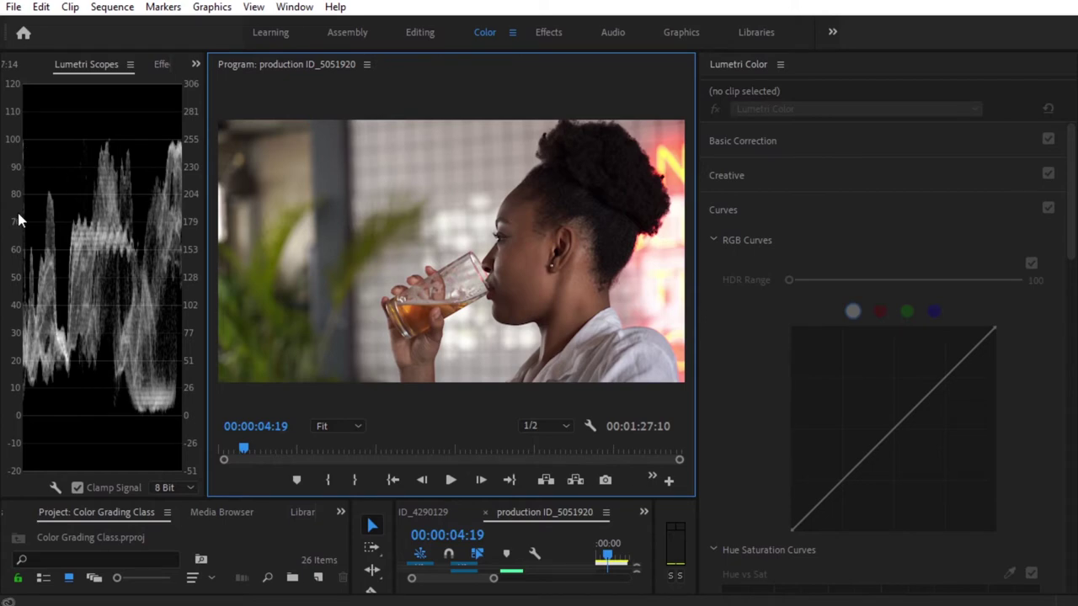
- Turn Vectorscope YUV on and off to keep only the waveform, then load the production ID_5051920 clip
right_click(69, 264)
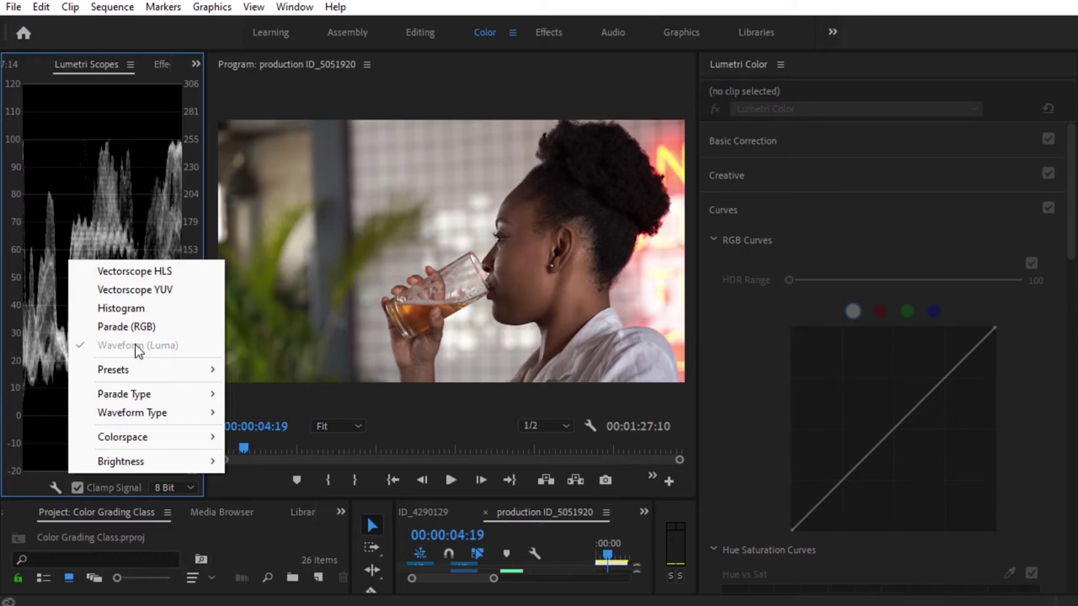
left_click(124, 290)
right_click(136, 203)
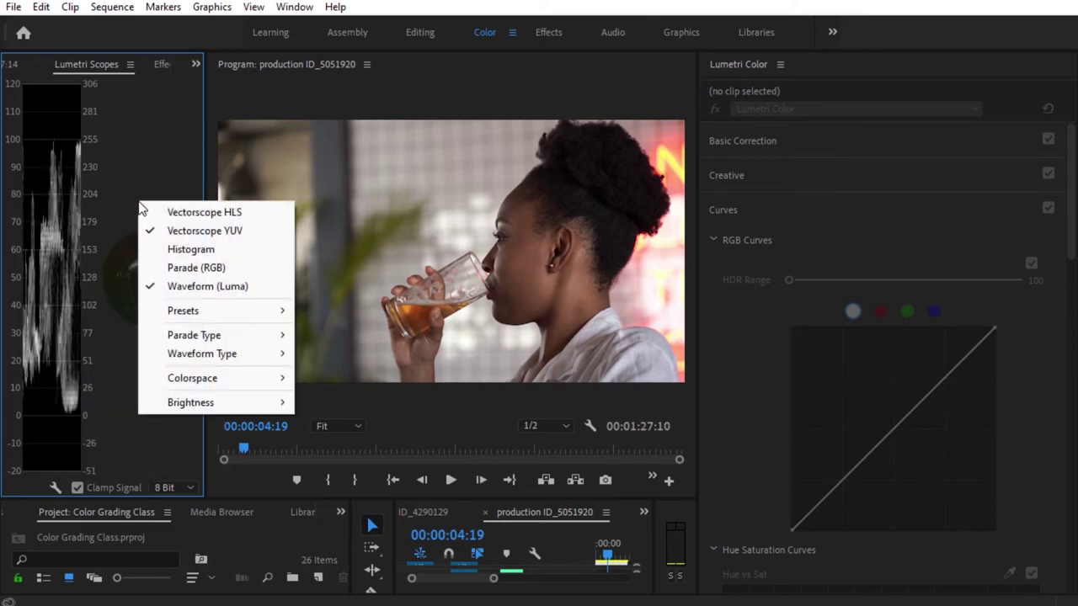
left_click(149, 227)
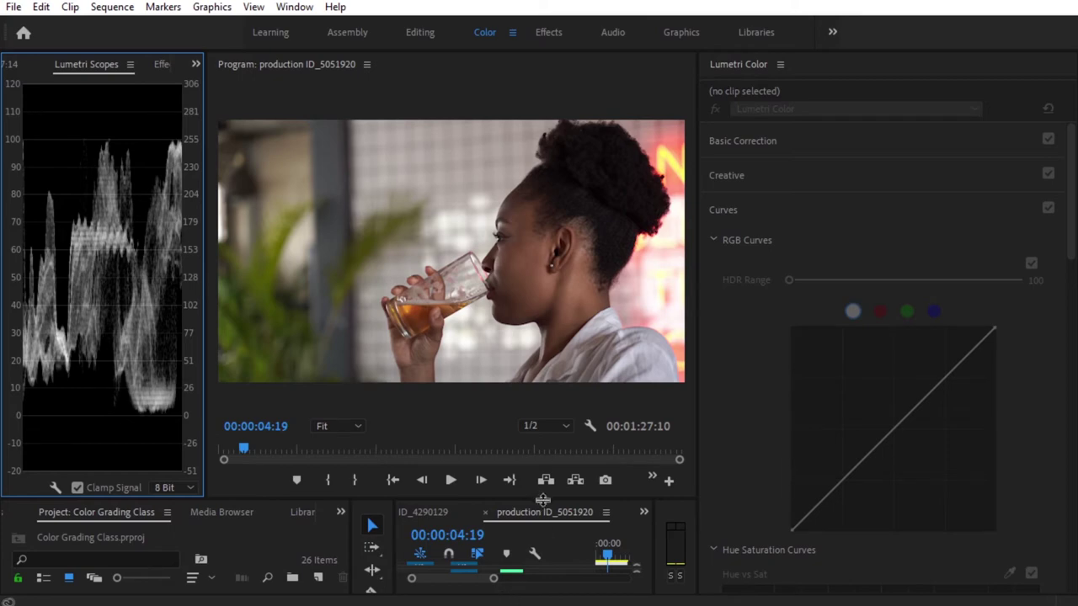
left_click_drag(544, 502, 563, 453)
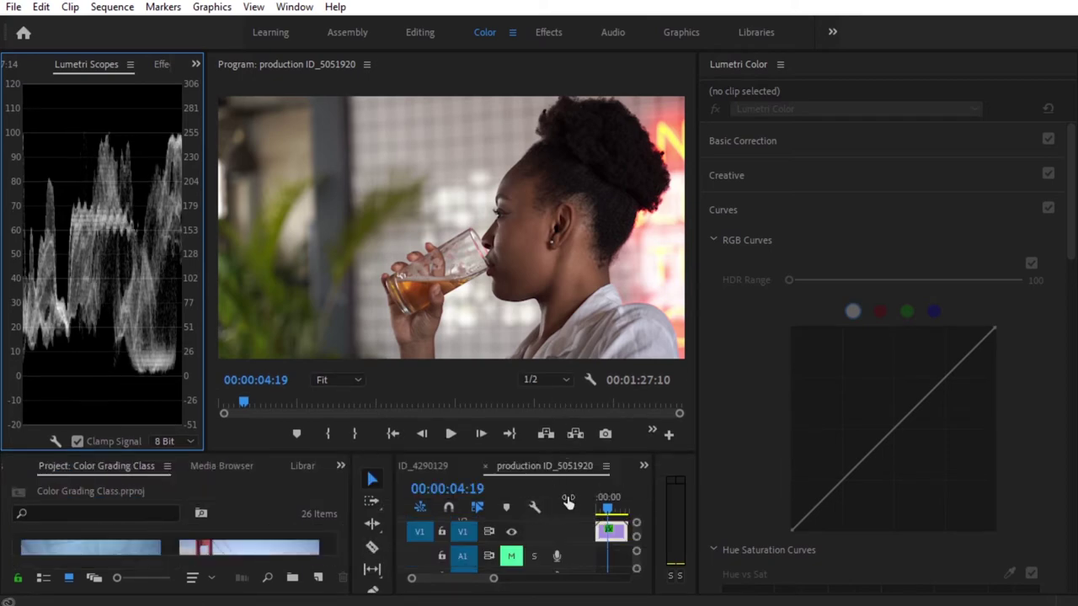
left_click(619, 532)
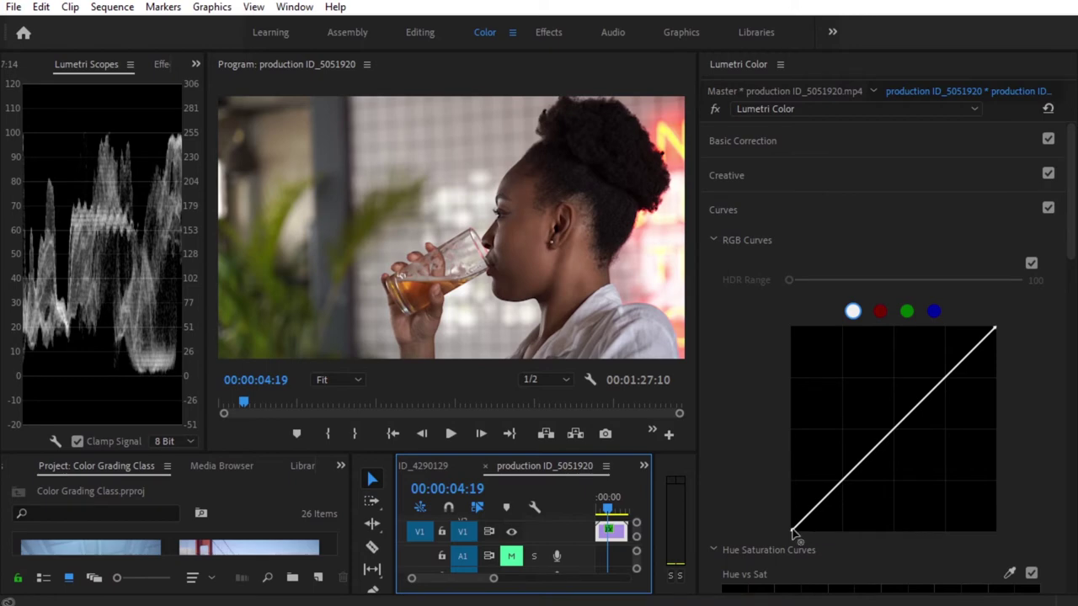
- On the master RGB curve, raise the black point and pull the white point slightly inward
left_click_drag(792, 532, 802, 528)
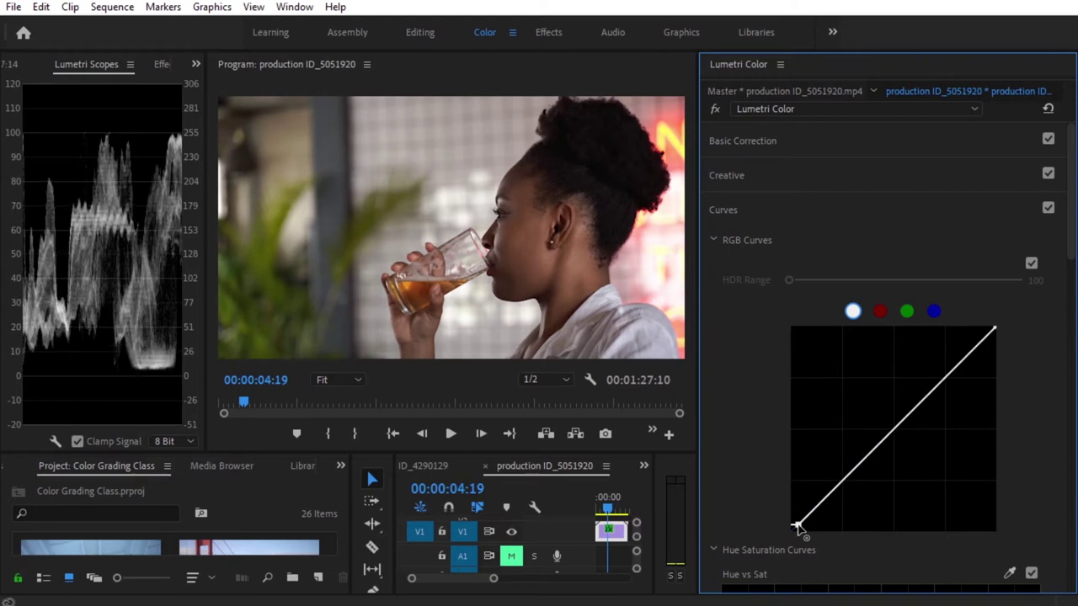
left_click_drag(802, 528, 795, 525)
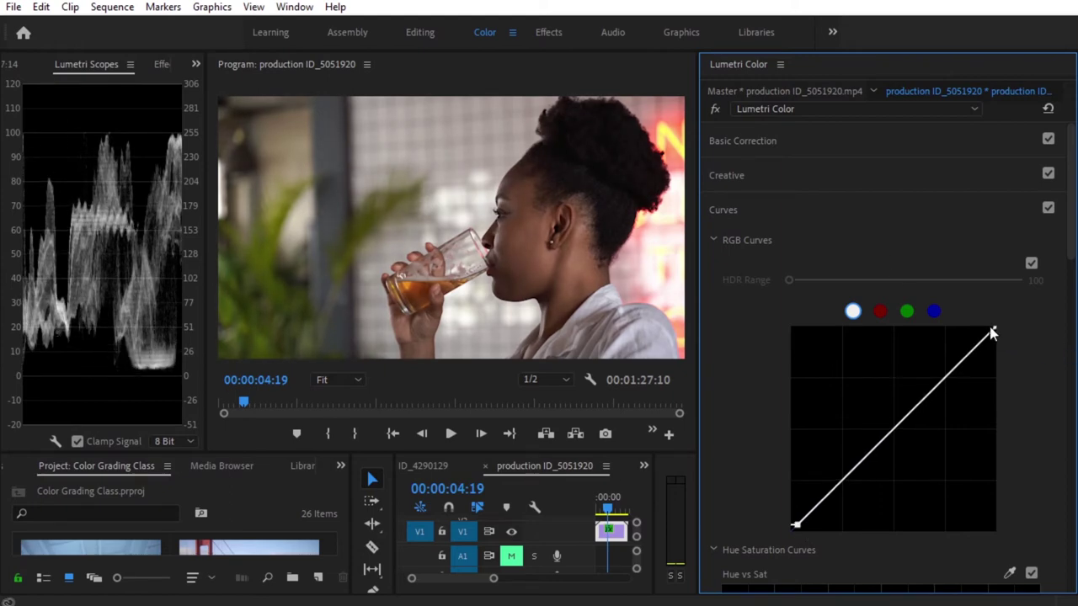
left_click_drag(994, 334, 987, 338)
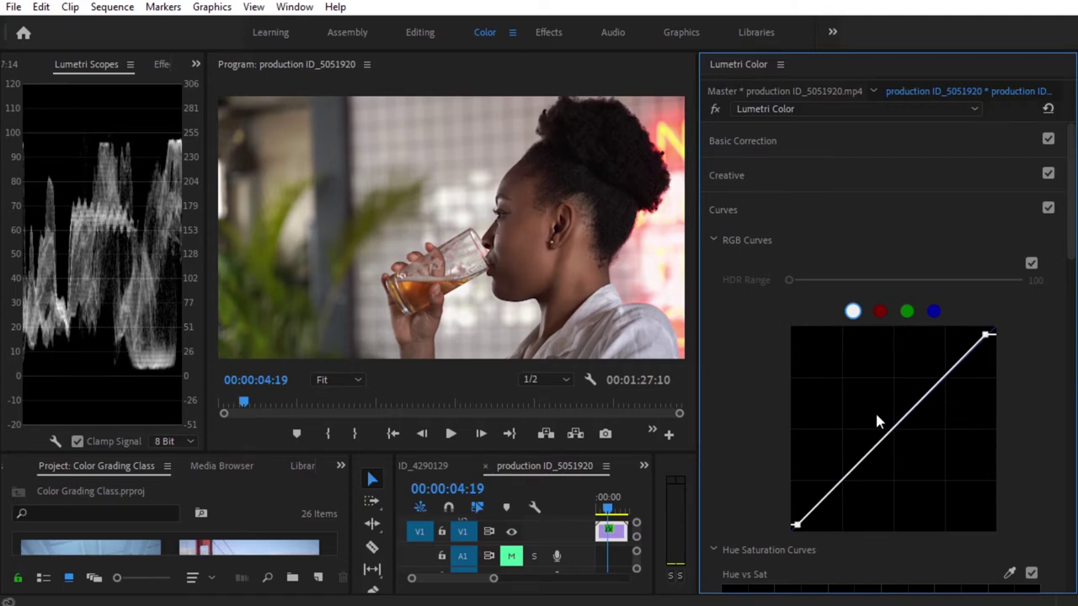
scroll(877, 421, "down", 5)
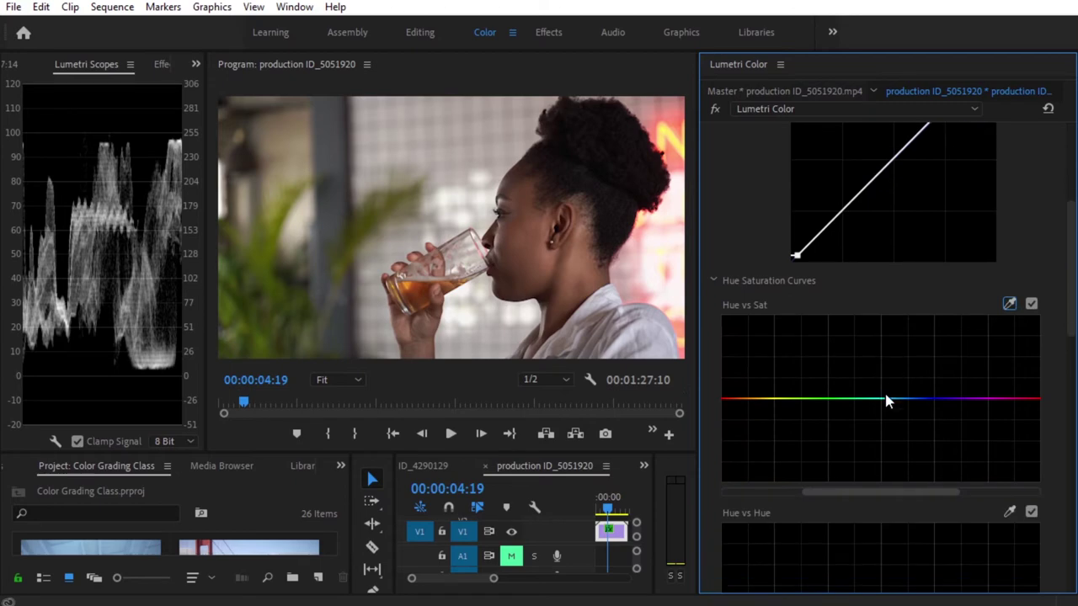
scroll(885, 396, "down", 1)
scroll(896, 358, "down", 1)
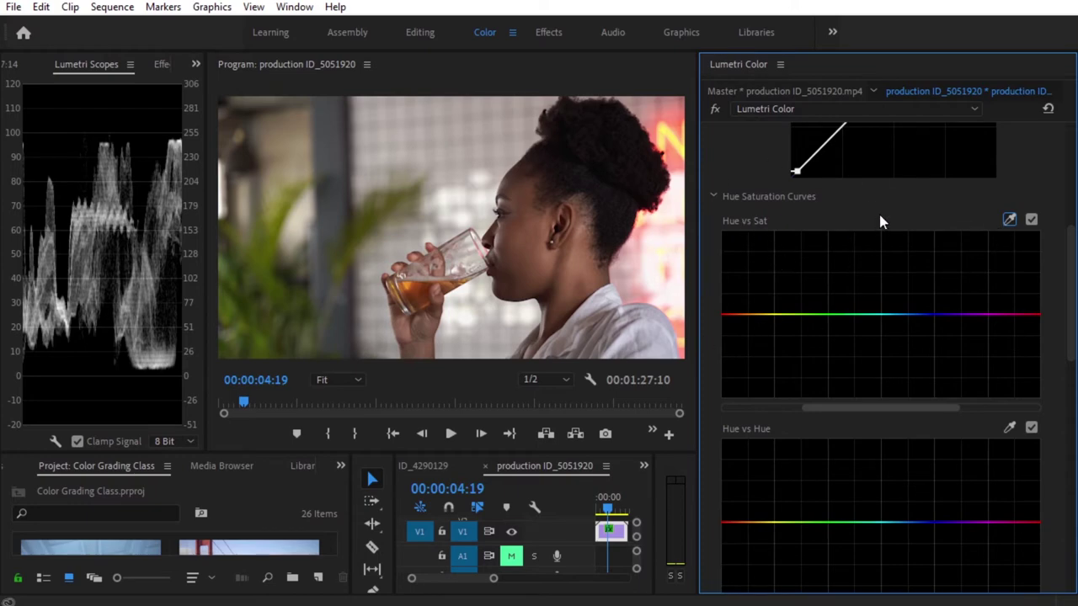
scroll(878, 285, "down", 1)
scroll(876, 285, "down", 2)
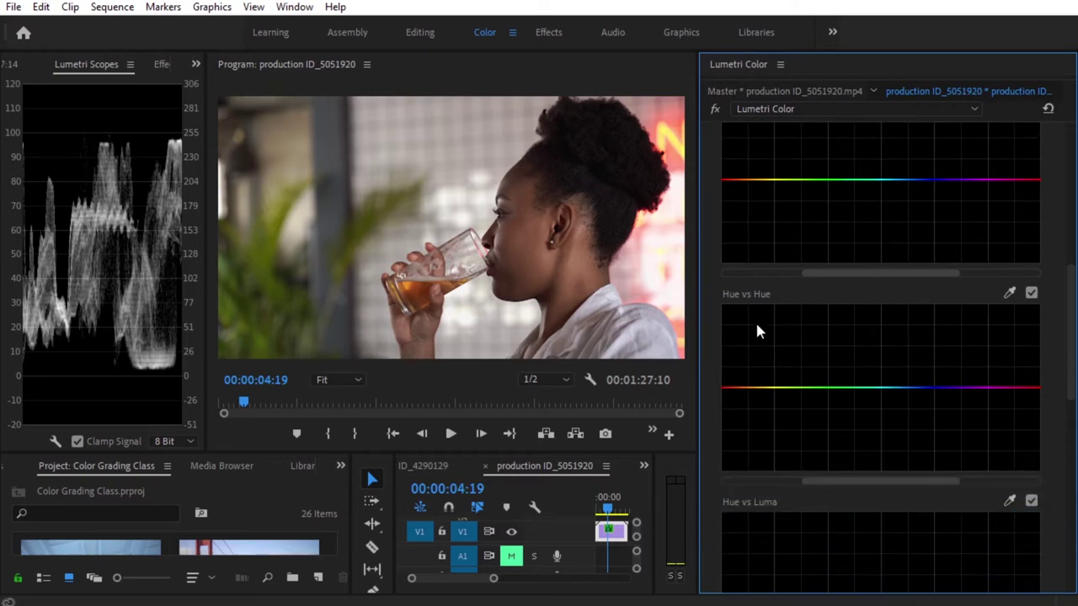
scroll(898, 345, "down", 2)
scroll(898, 346, "down", 2)
scroll(884, 328, "down", 1)
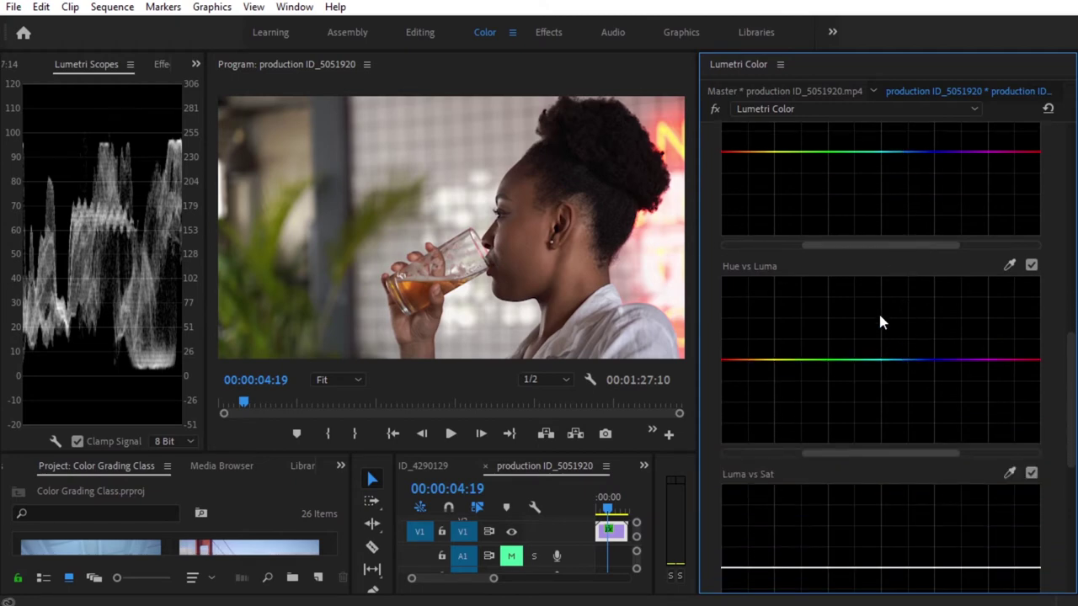
scroll(884, 335, "down", 3)
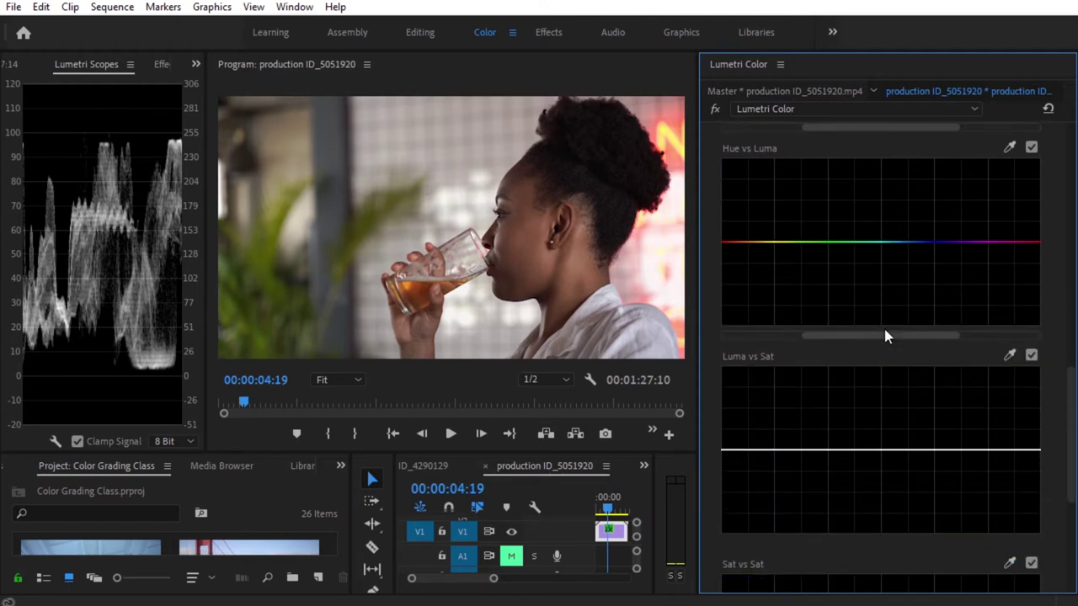
scroll(884, 335, "down", 2)
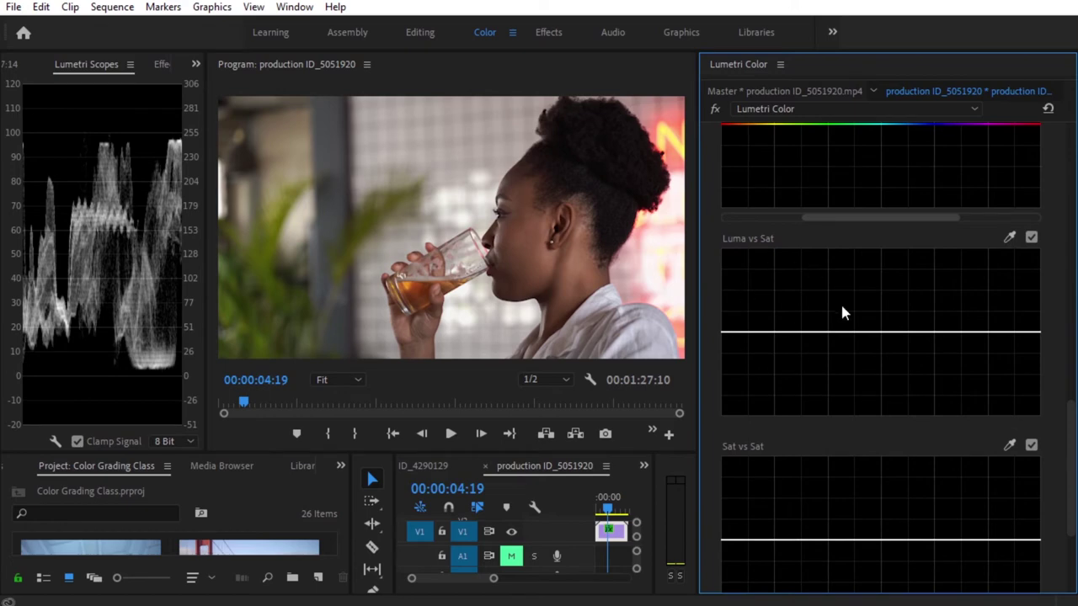
scroll(866, 314, "down", 4)
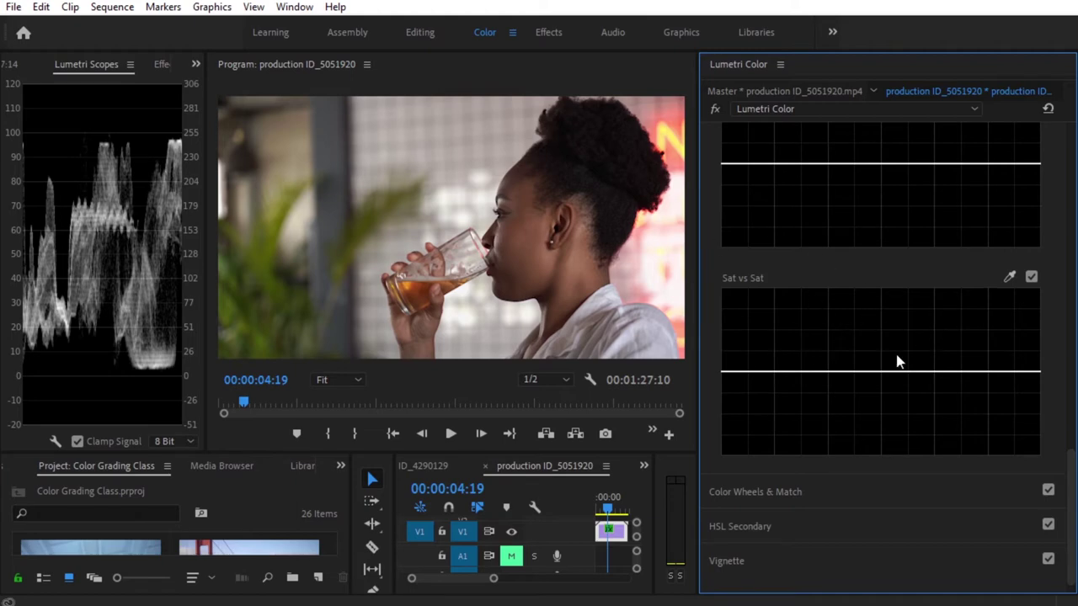
scroll(889, 345, "up", 2)
scroll(889, 345, "up", 2)
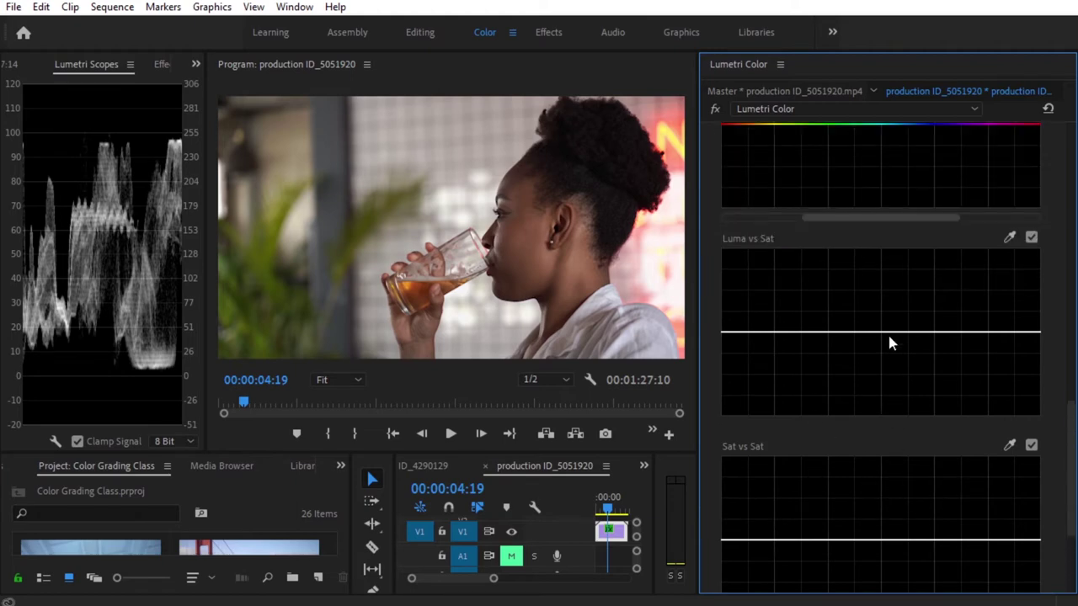
scroll(890, 345, "up", 4)
scroll(893, 345, "up", 3)
scroll(893, 344, "up", 3)
scroll(892, 343, "up", 5)
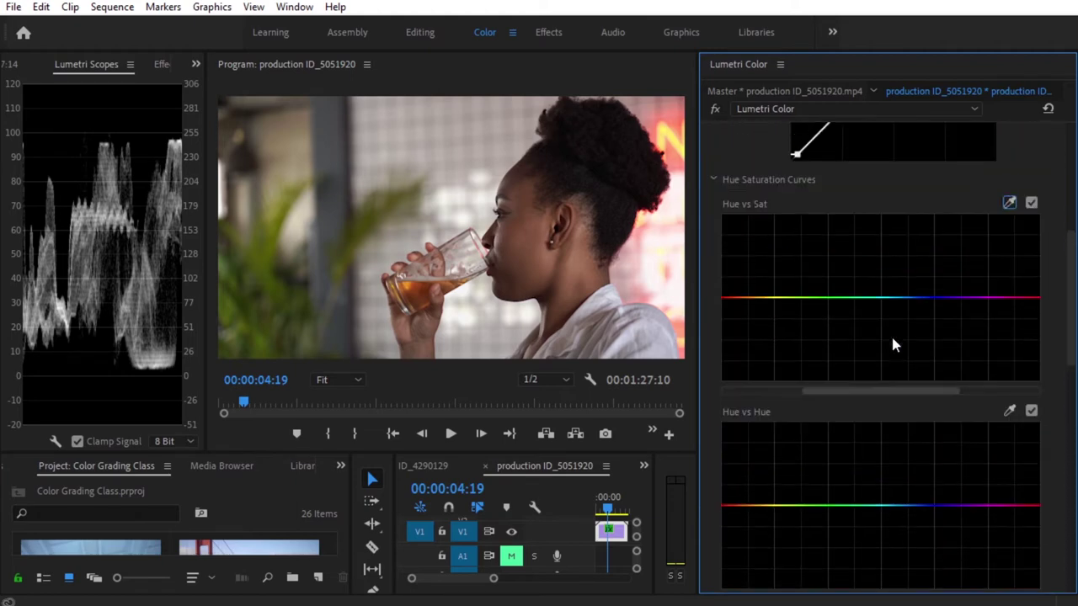
scroll(892, 344, "up", 2)
scroll(894, 345, "up", 3)
scroll(894, 345, "down", 3)
scroll(895, 346, "down", 1)
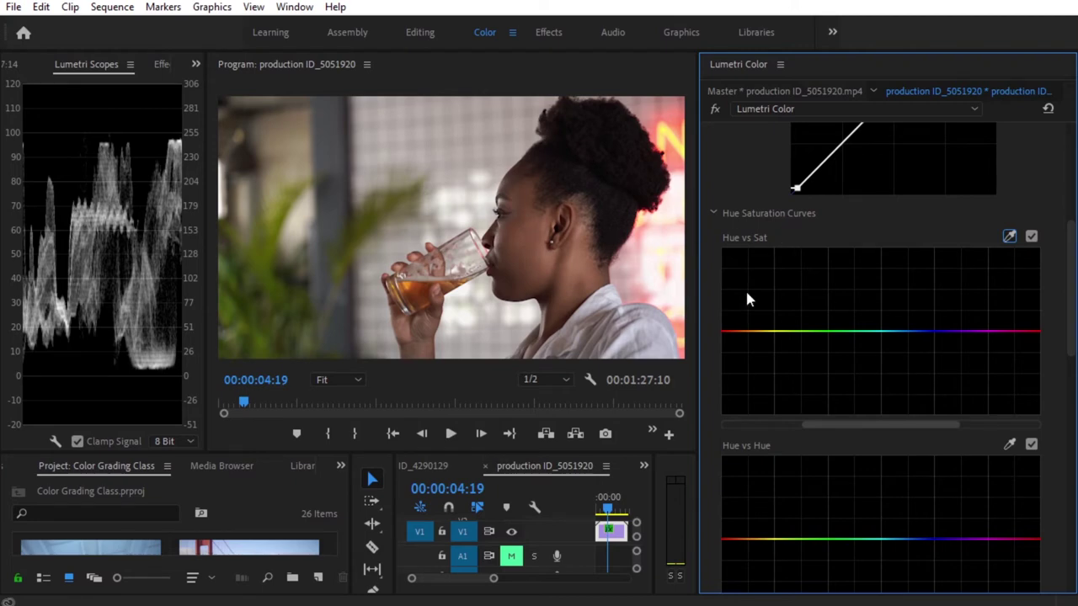
- Sample the woman's skin tone onto the Hue vs Sat curve and try dipping and raising the reds
left_click(1009, 237)
left_click(519, 244)
left_click_drag(888, 425, 837, 425)
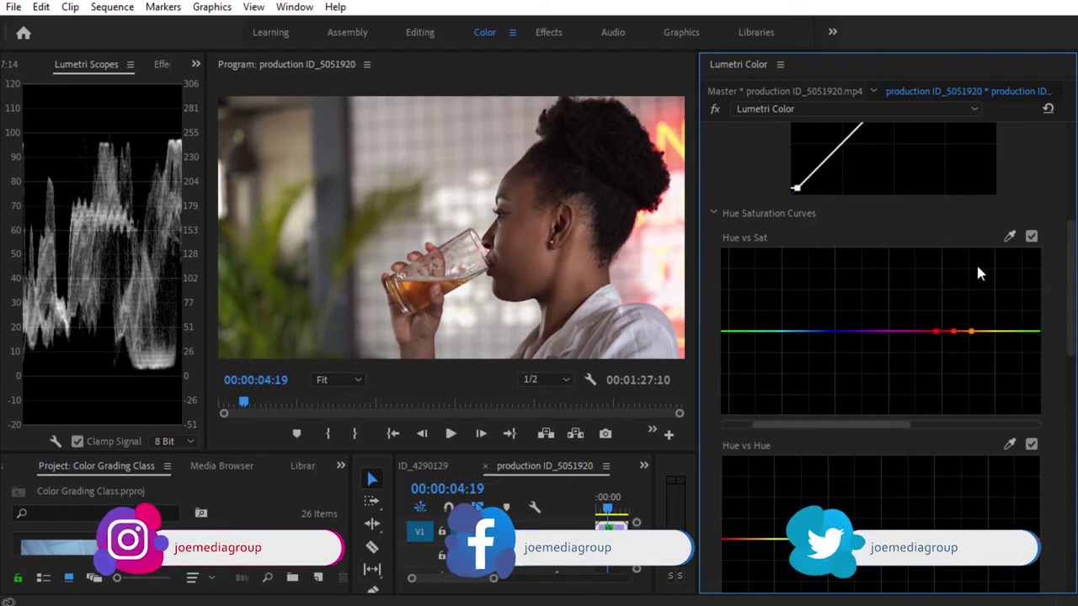
mouse_move(806, 426)
left_mouse_down()
mouse_move(908, 427)
mouse_move(798, 414)
left_mouse_up()
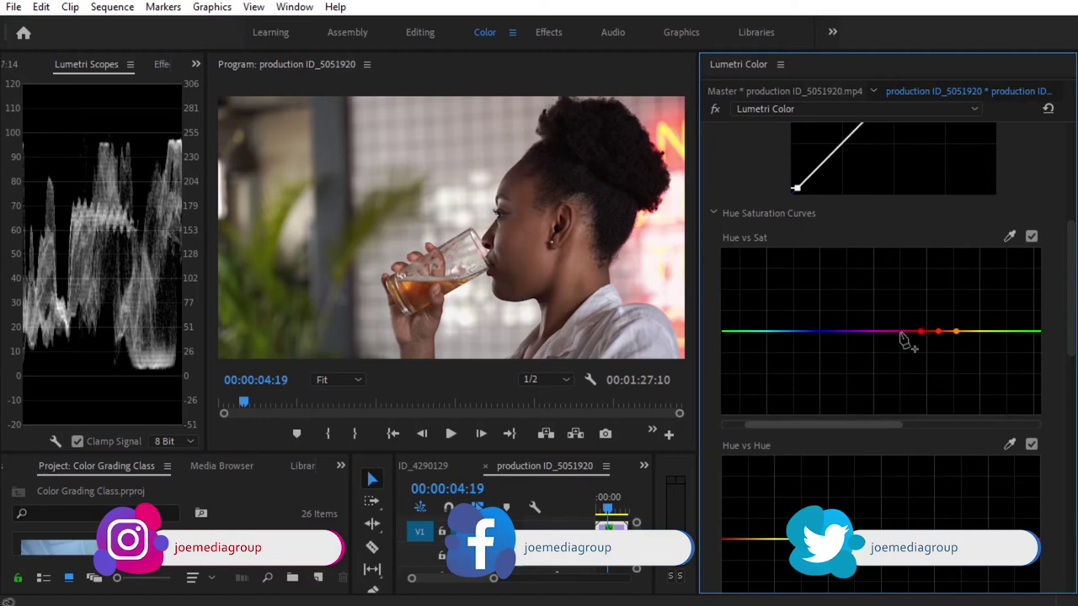
left_click(919, 332)
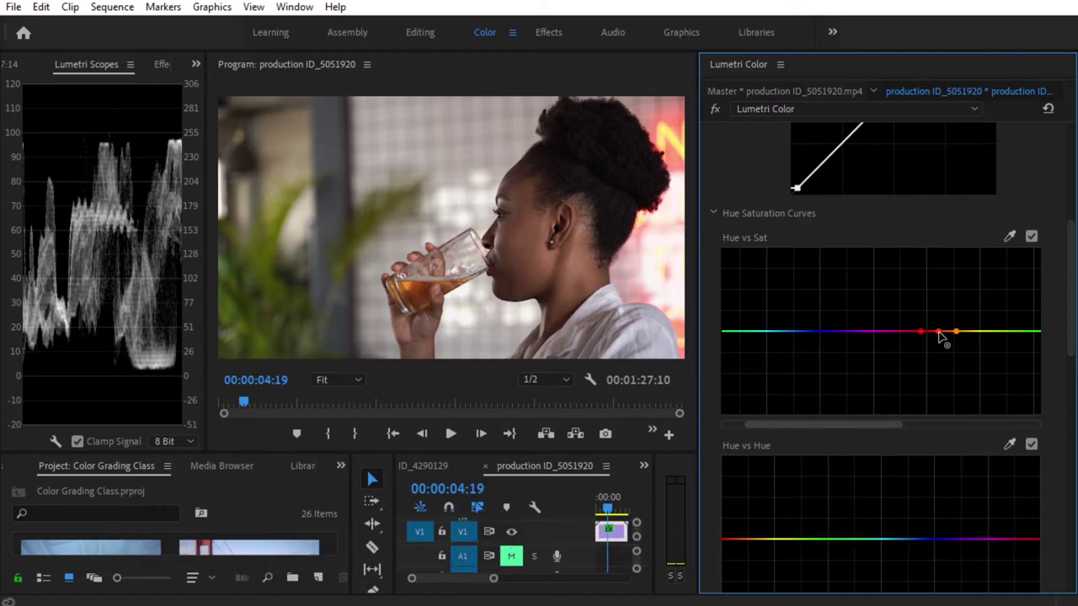
left_click_drag(940, 334, 940, 383)
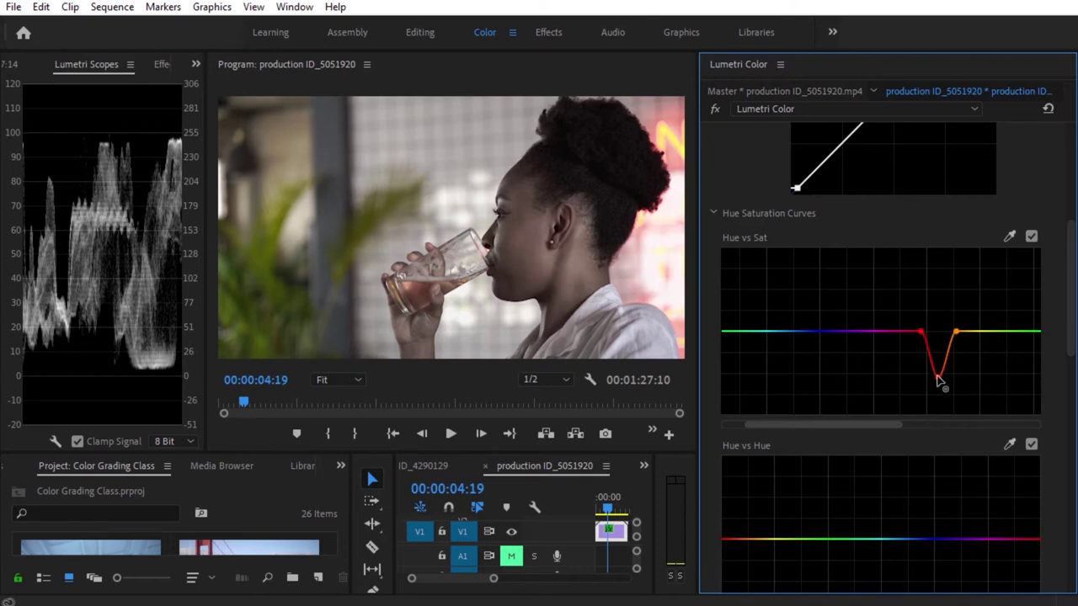
left_click_drag(937, 377, 941, 280)
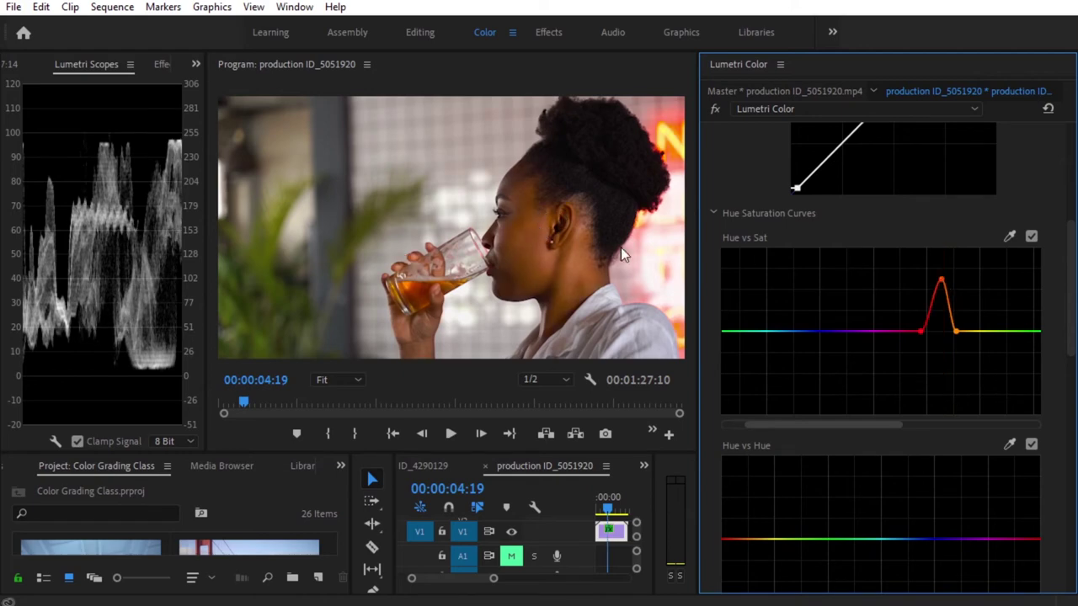
left_click_drag(941, 279, 938, 314)
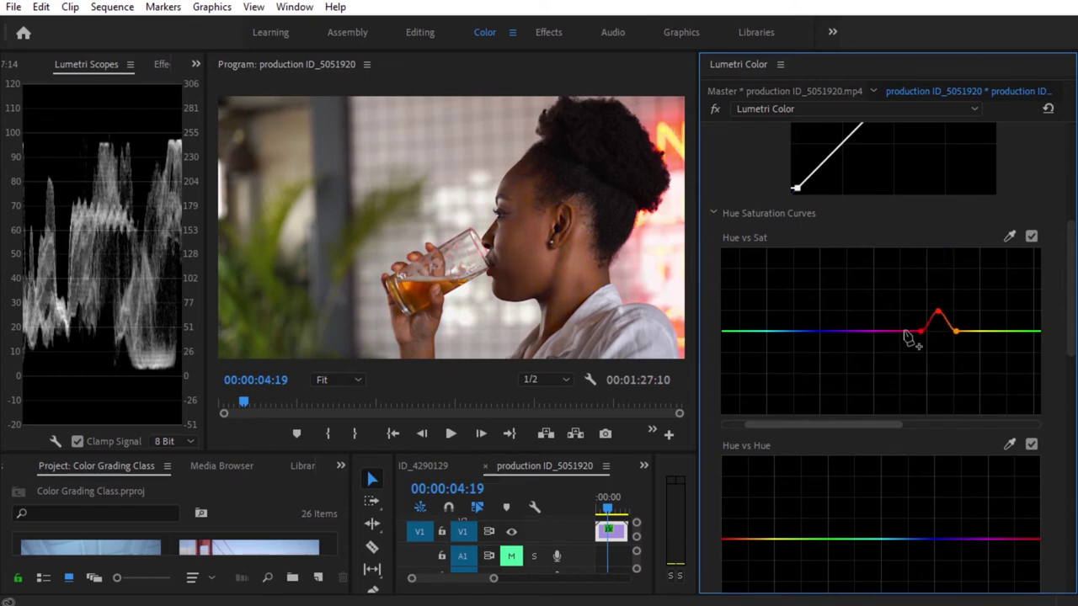
- Add control points around the red peak and flatten it into a low saturation hump
left_click(904, 332)
left_click(968, 331)
left_click(920, 332)
mouse_move(920, 331)
left_mouse_down()
mouse_move(914, 317)
mouse_move(956, 318)
left_mouse_up()
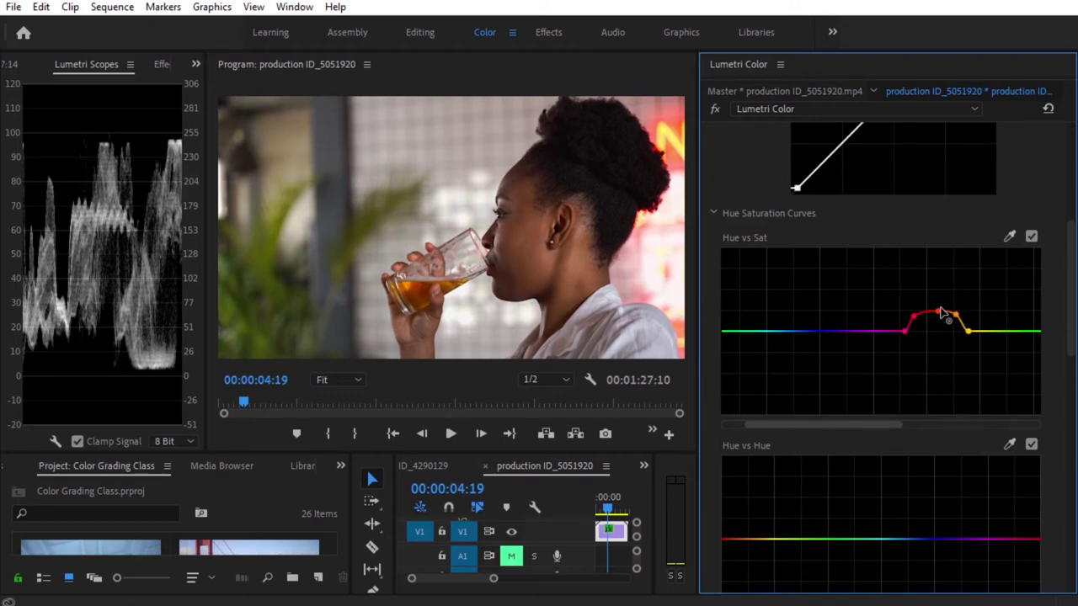
left_click_drag(931, 313, 933, 268)
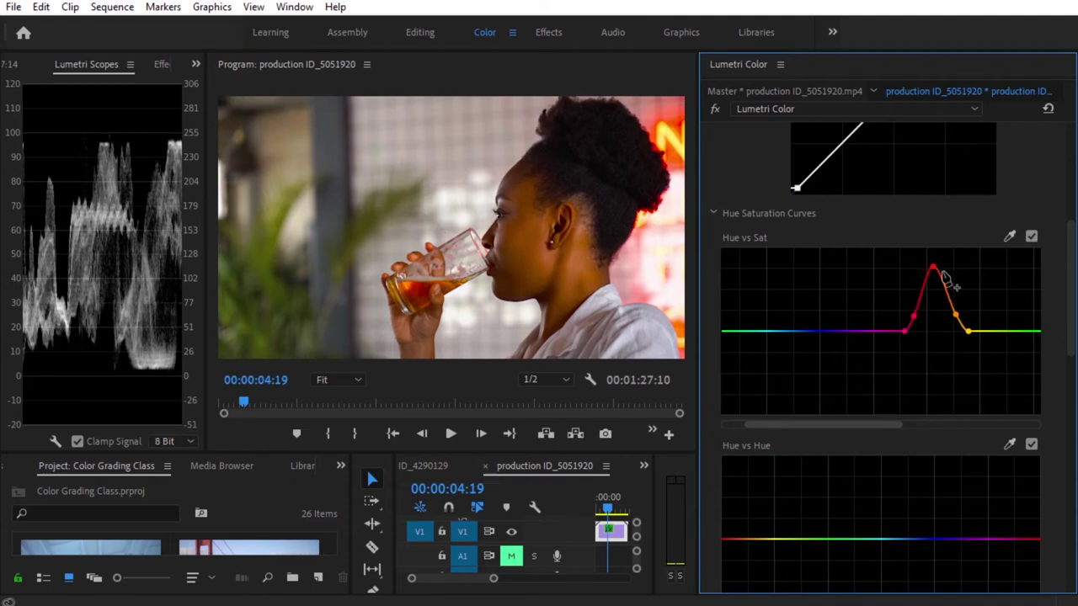
left_click_drag(938, 277, 935, 313)
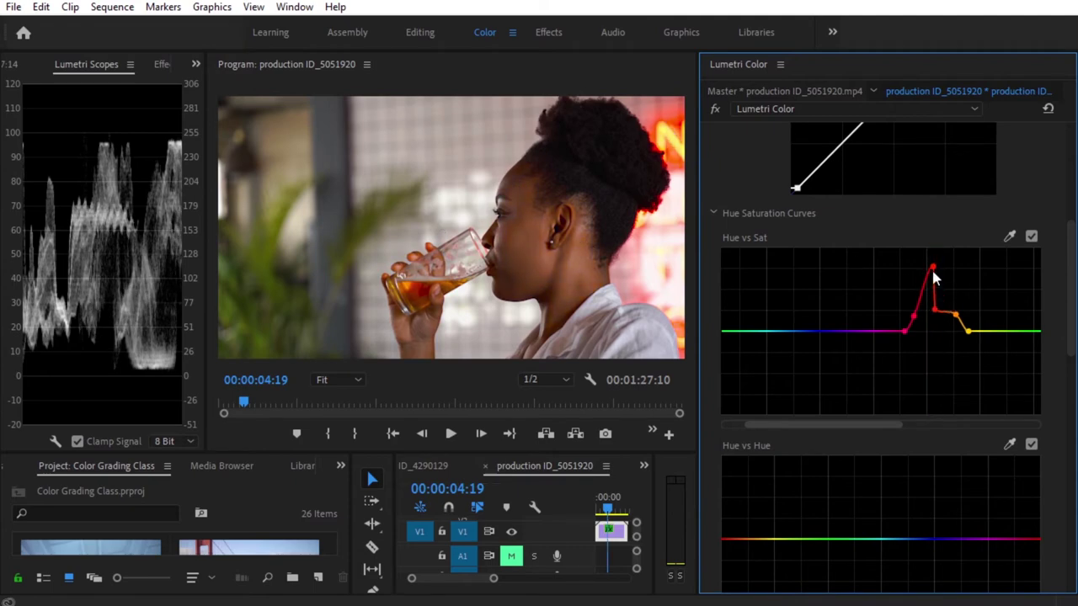
left_click_drag(932, 267, 924, 308)
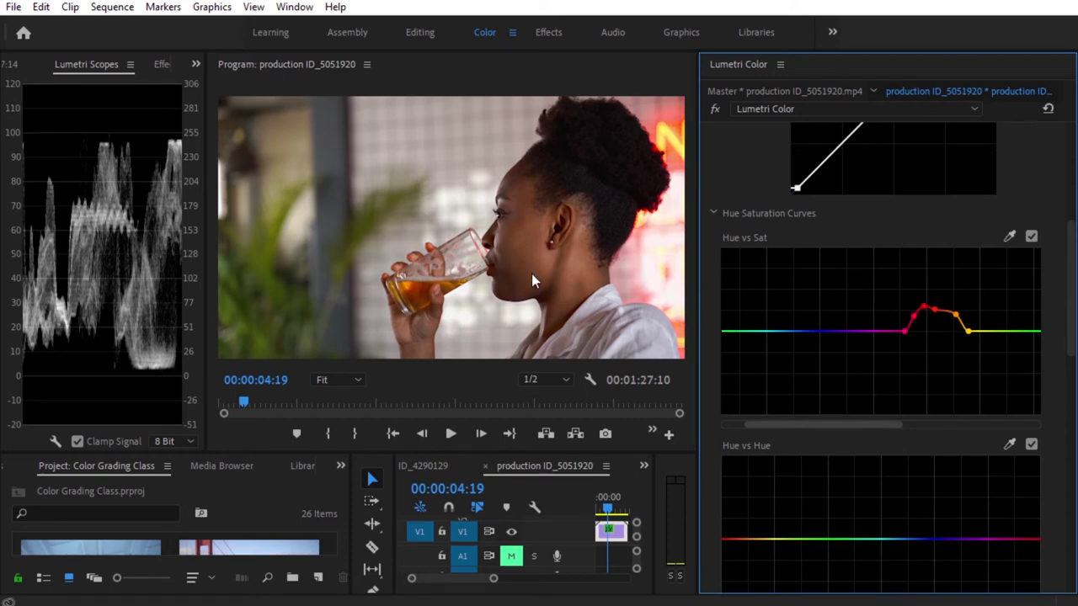
- Widen the timeline and move the playhead to the close-up clip at 00:00:21:13
scroll(906, 465, "down", 3)
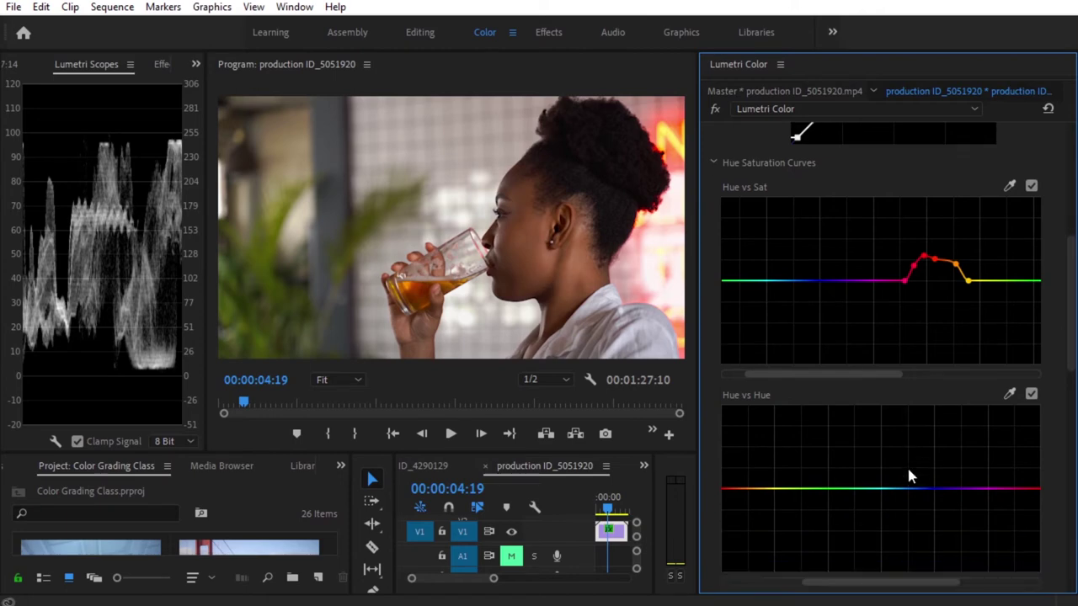
scroll(908, 470, "down", 2)
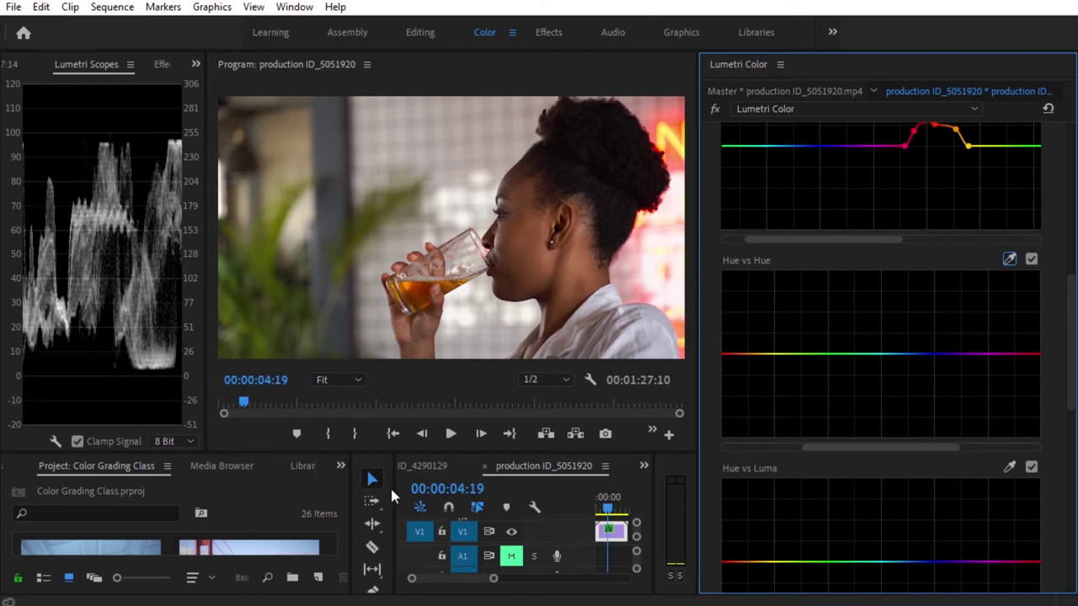
left_click_drag(354, 490, 109, 474)
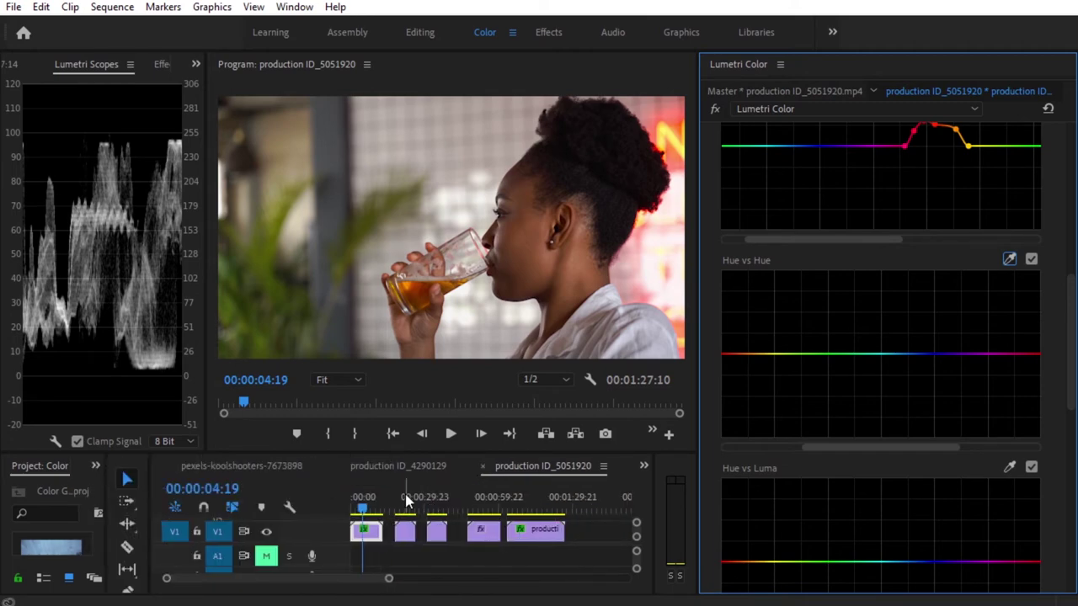
left_click(407, 500)
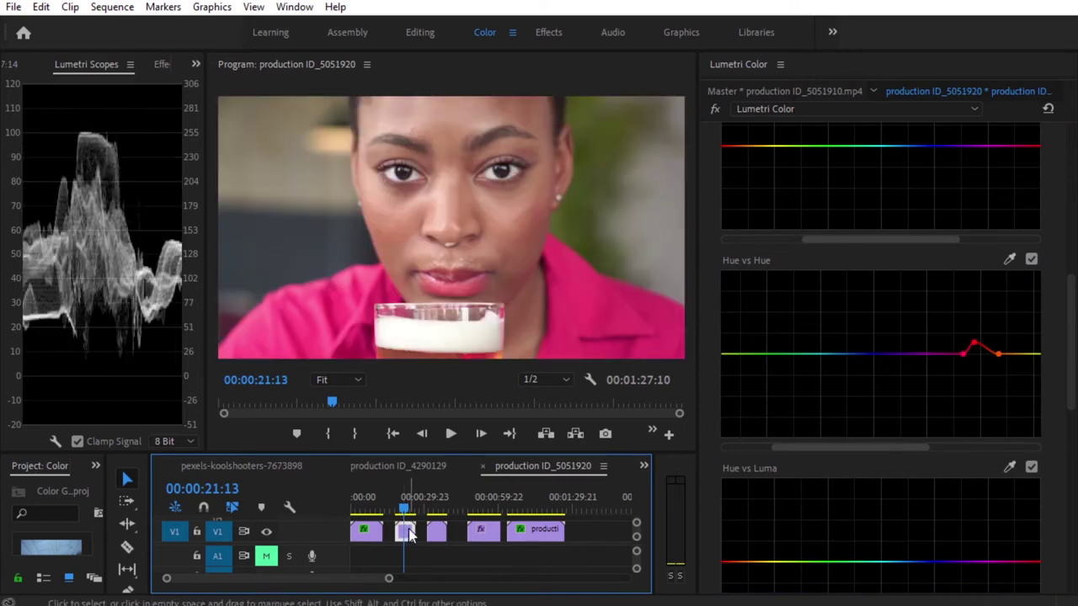
- Set the close-up clip's Motion Scale to 51 and reset its Hue vs Hue curve to flat
left_click(409, 535)
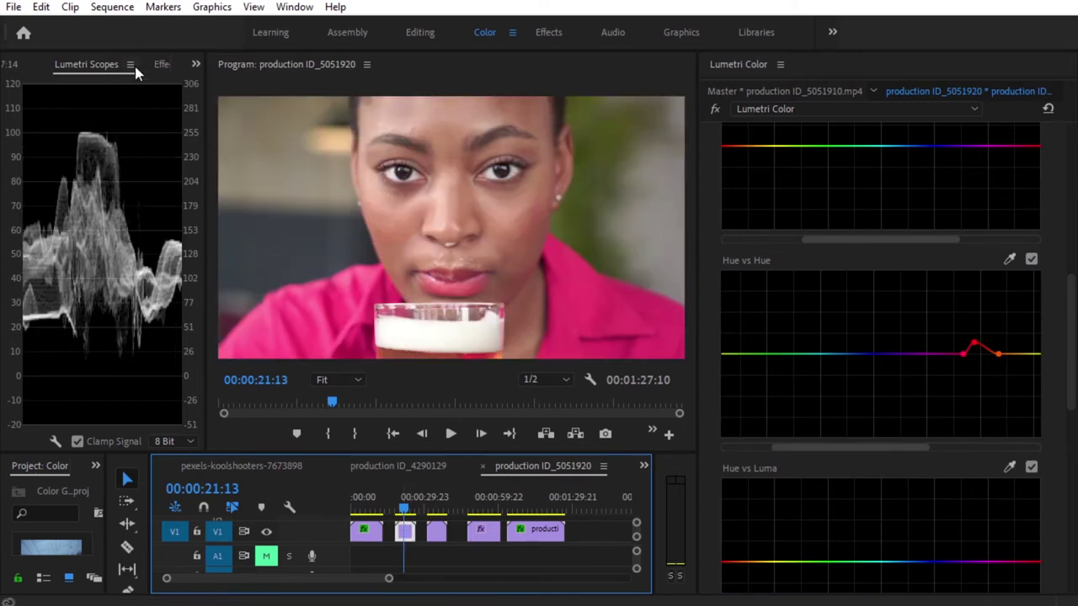
left_click(161, 63)
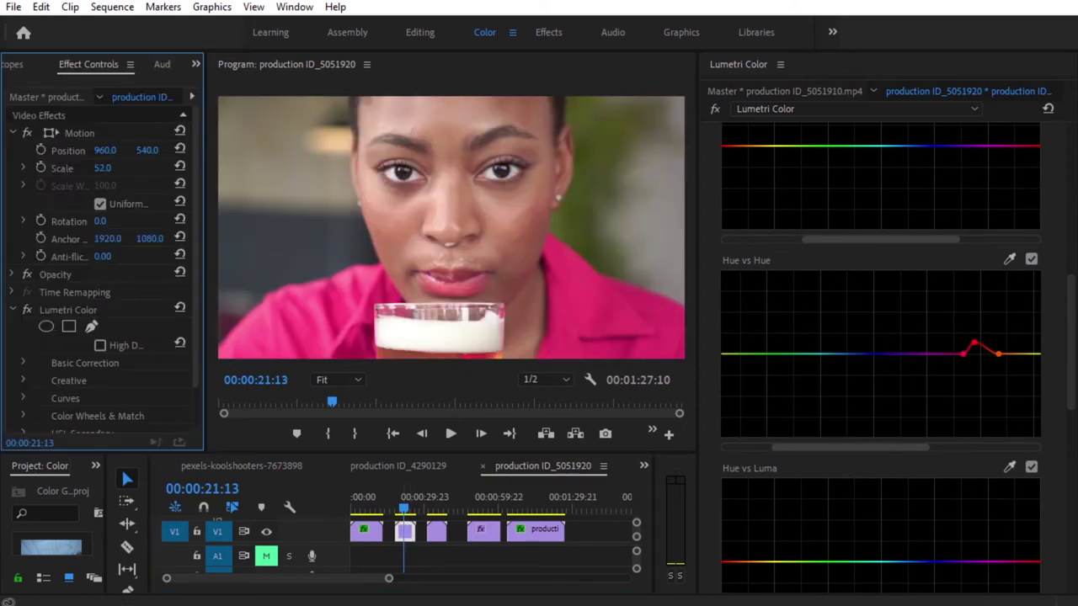
mouse_move(102, 168)
left_mouse_down()
mouse_move(93, 168)
mouse_move(102, 167)
left_mouse_up()
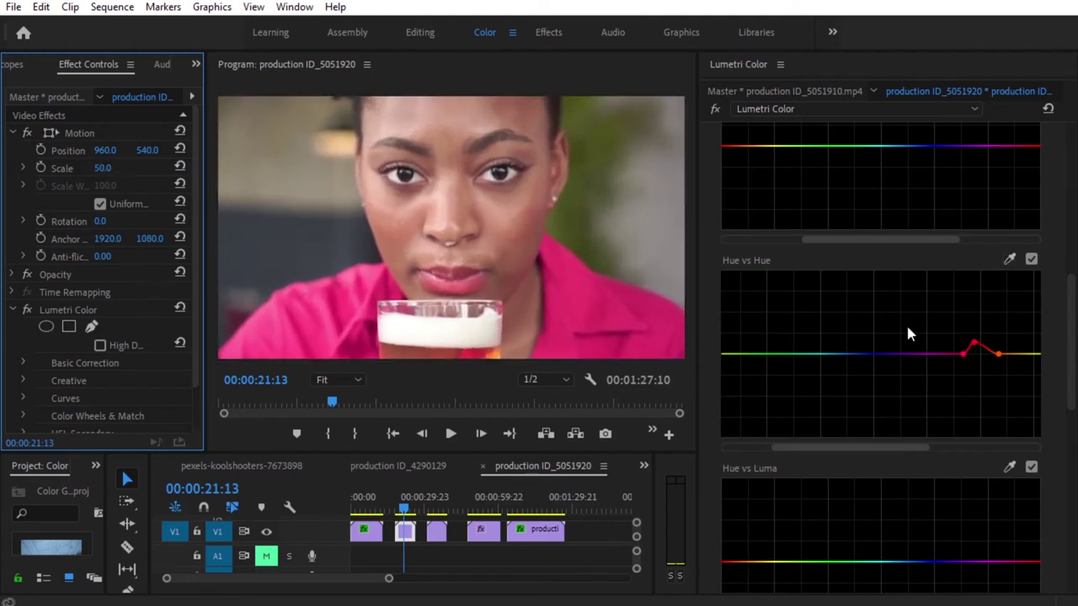
double_click(974, 350)
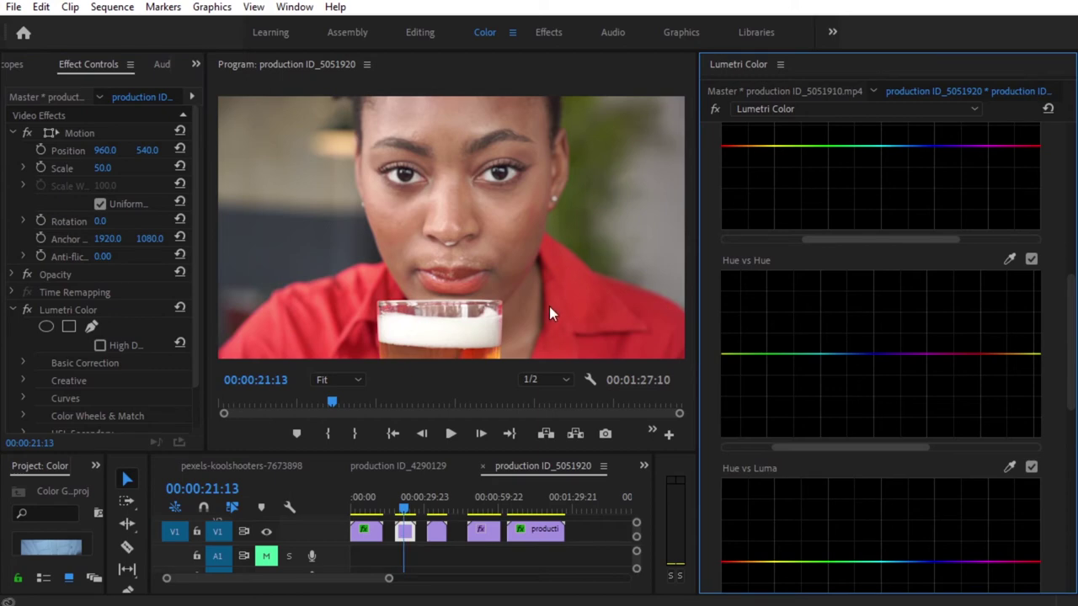
left_click_drag(102, 167, 105, 168)
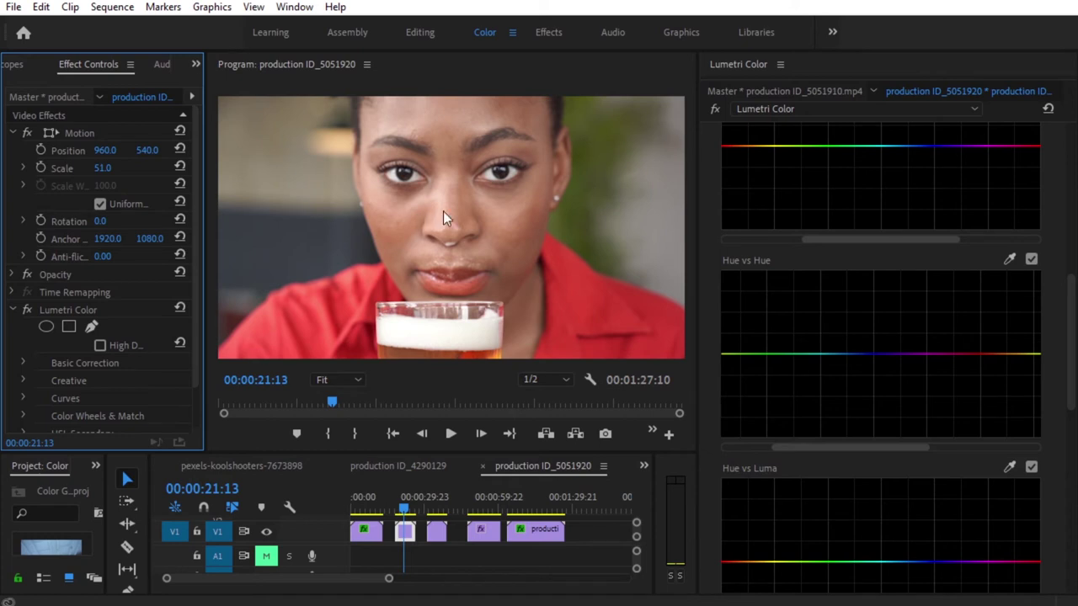
left_click(1009, 260)
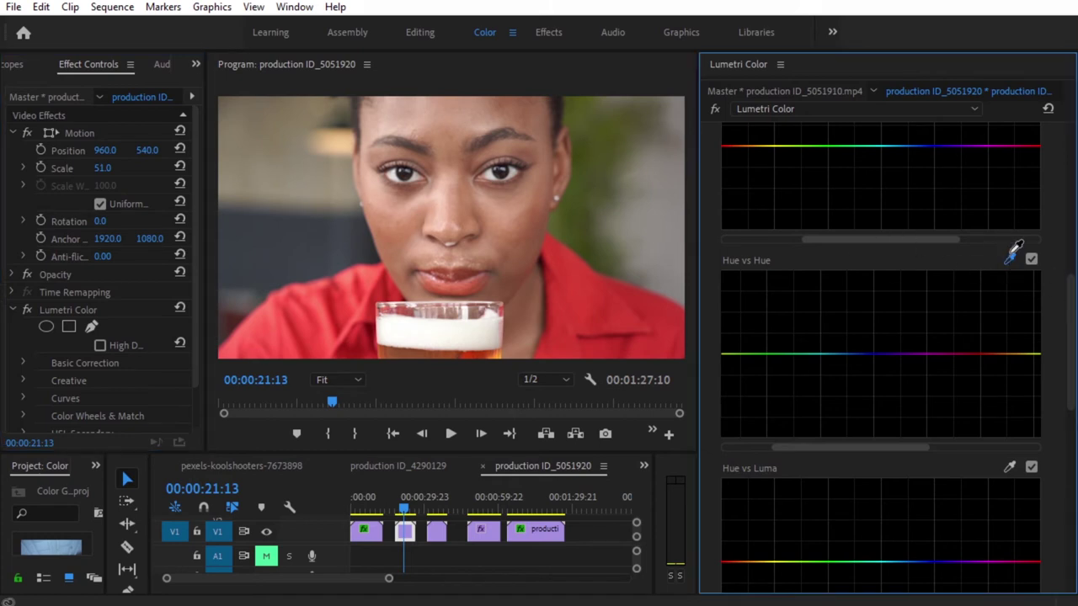
- Sample the red shirt onto Hue vs Hue and raise its point until the shirt turns pink-magenta
left_click(590, 308)
left_click_drag(862, 445, 792, 447)
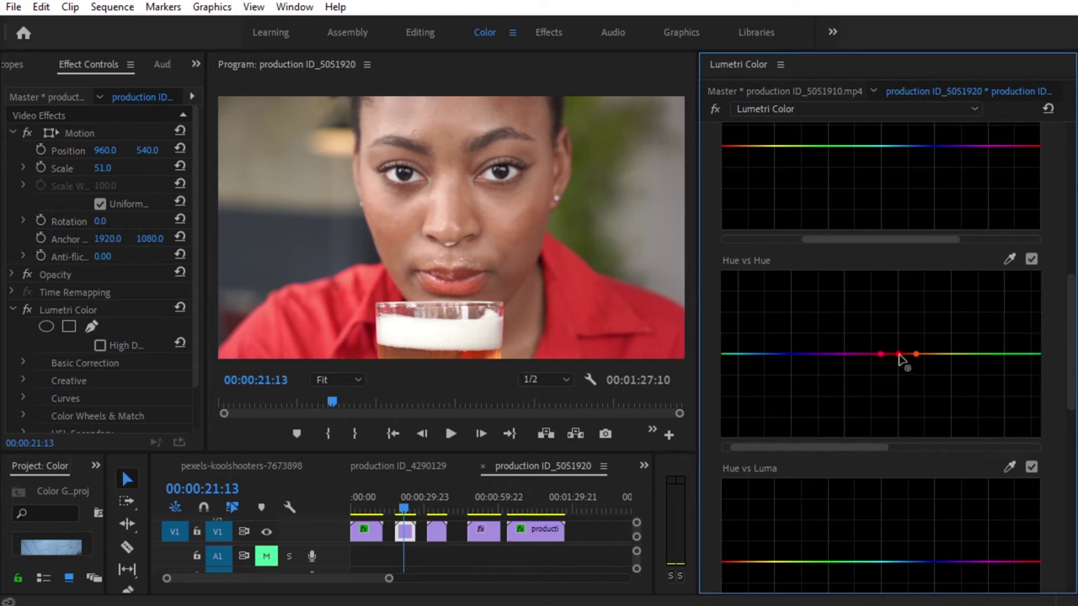
left_click_drag(898, 360, 903, 371)
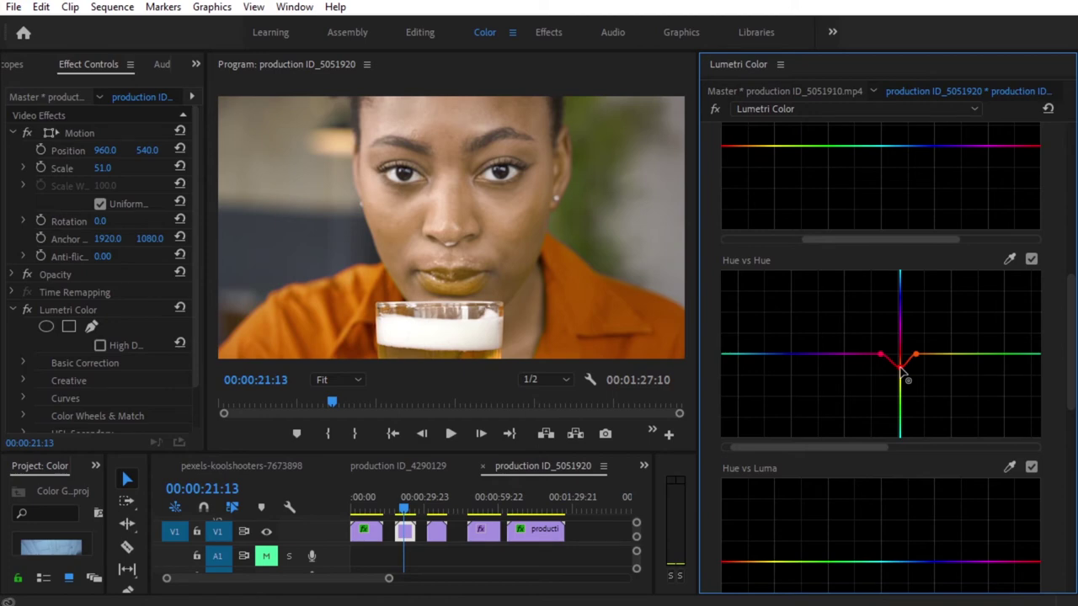
left_click_drag(899, 367, 901, 367)
left_click_drag(899, 367, 898, 386)
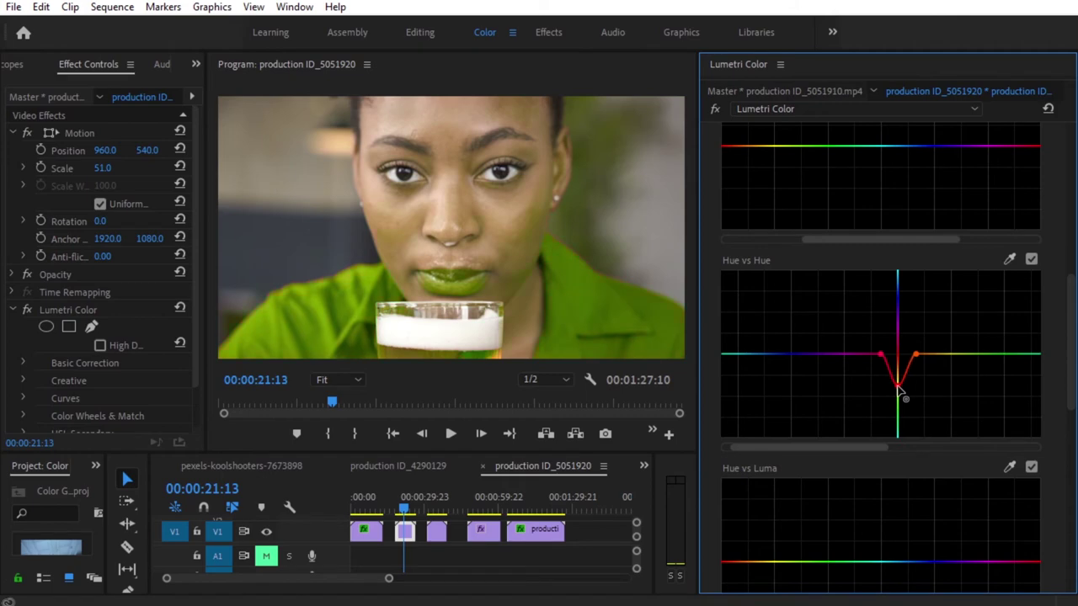
left_click_drag(897, 390, 897, 401)
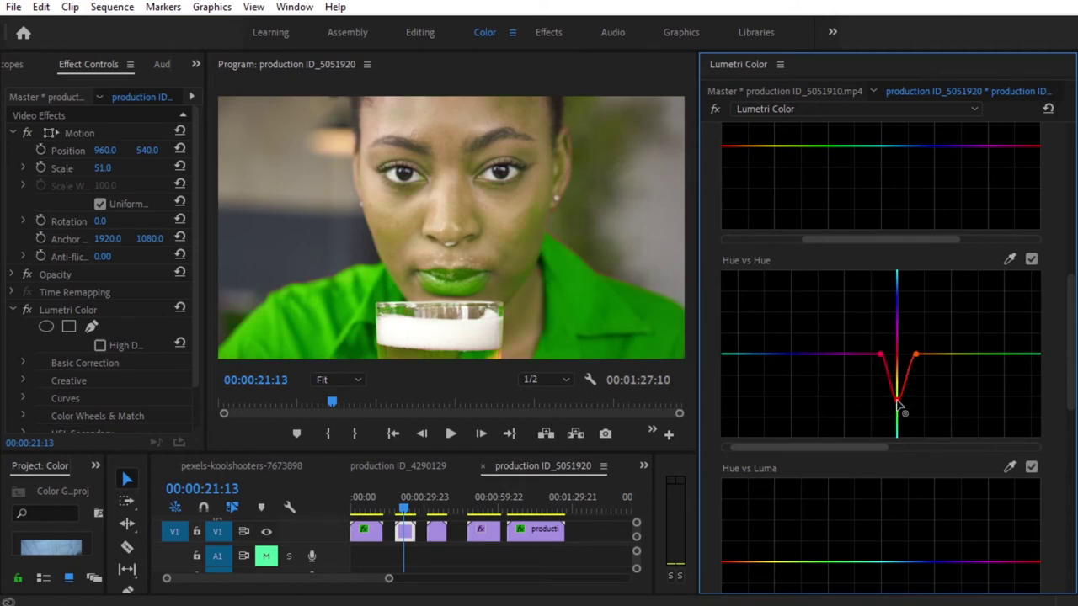
left_click_drag(898, 403, 897, 434)
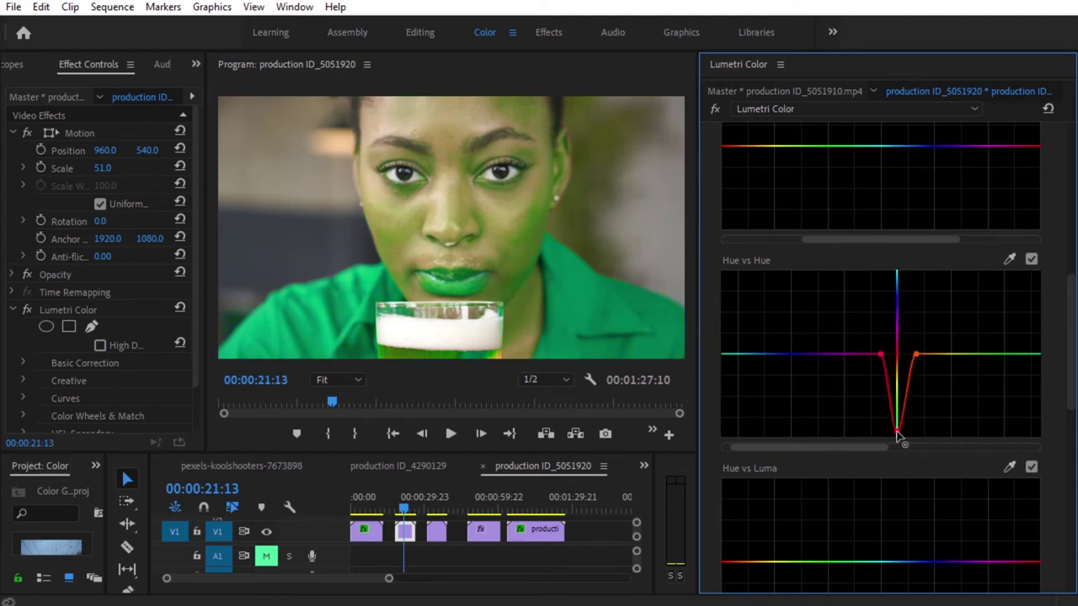
left_click_drag(897, 434, 899, 341)
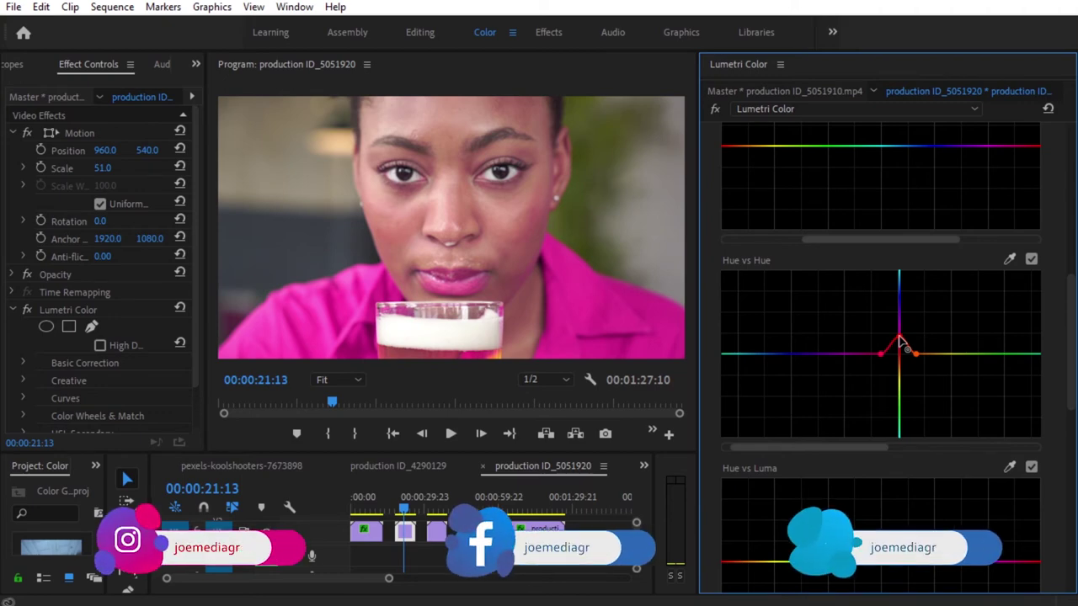
left_click_drag(898, 335, 899, 330)
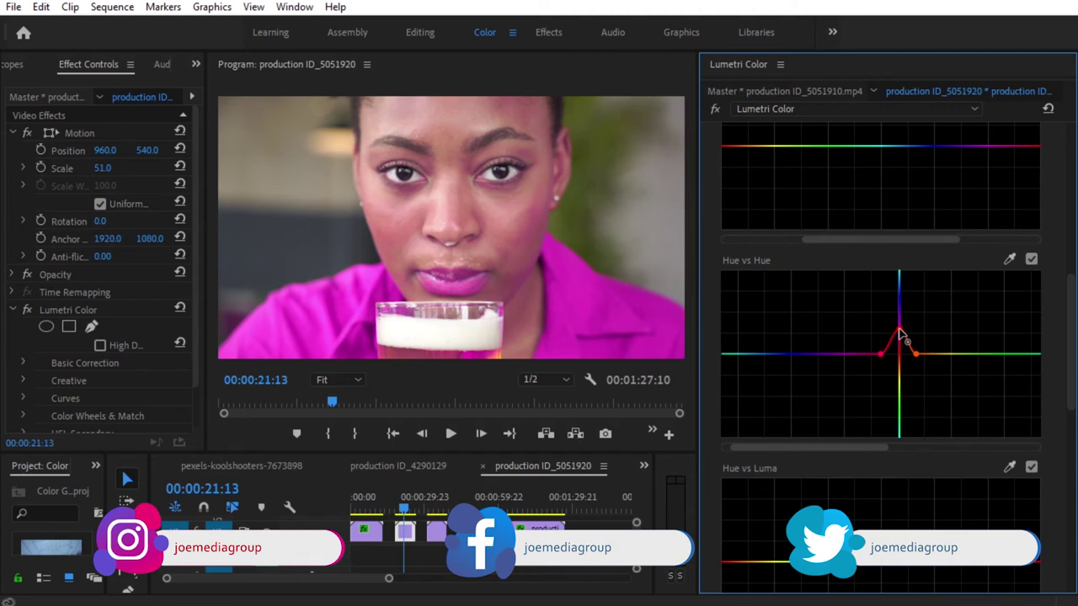
mouse_move(900, 336)
left_mouse_down()
mouse_move(898, 387)
mouse_move(899, 343)
left_mouse_up()
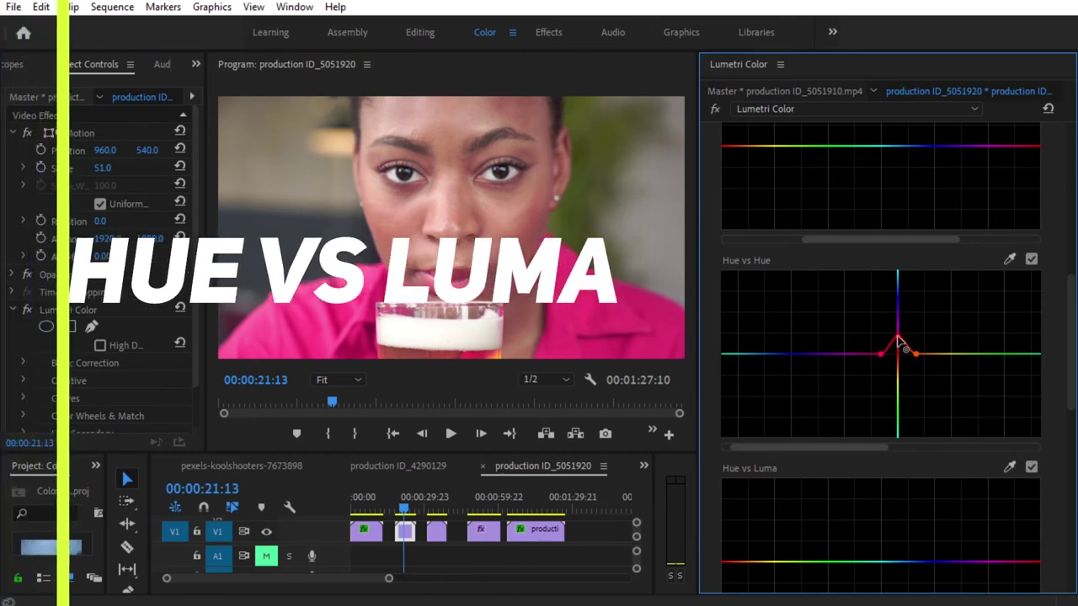
- Scroll the Lumetri Color panel down to the Hue vs Luma curve
scroll(805, 346, "down", 5)
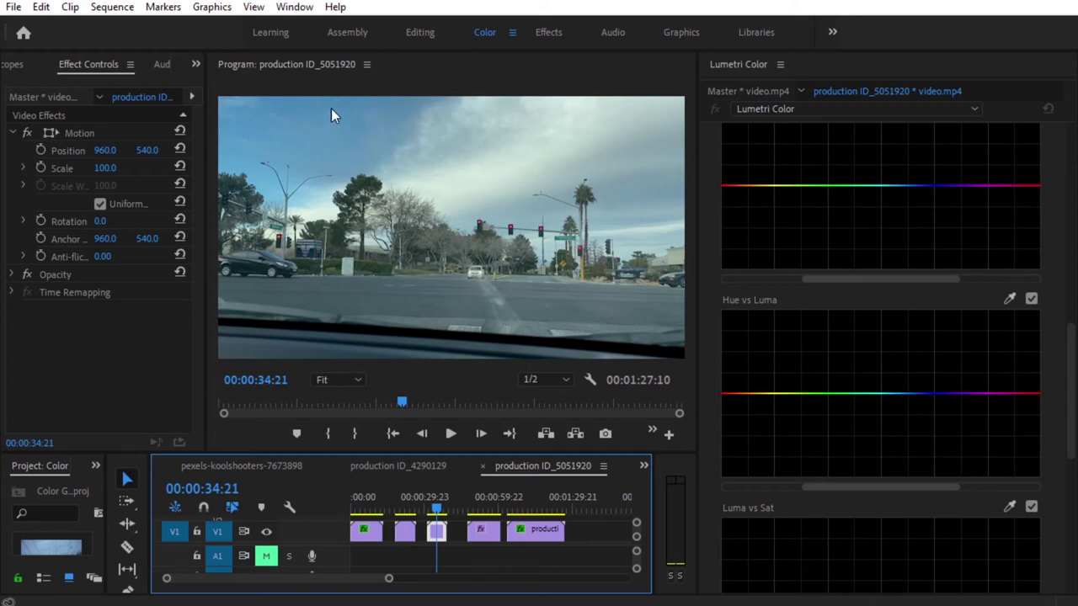
- Sample the blue sky for Hue vs Luma and pull a widened dip down across the blue hues
left_click(1010, 297)
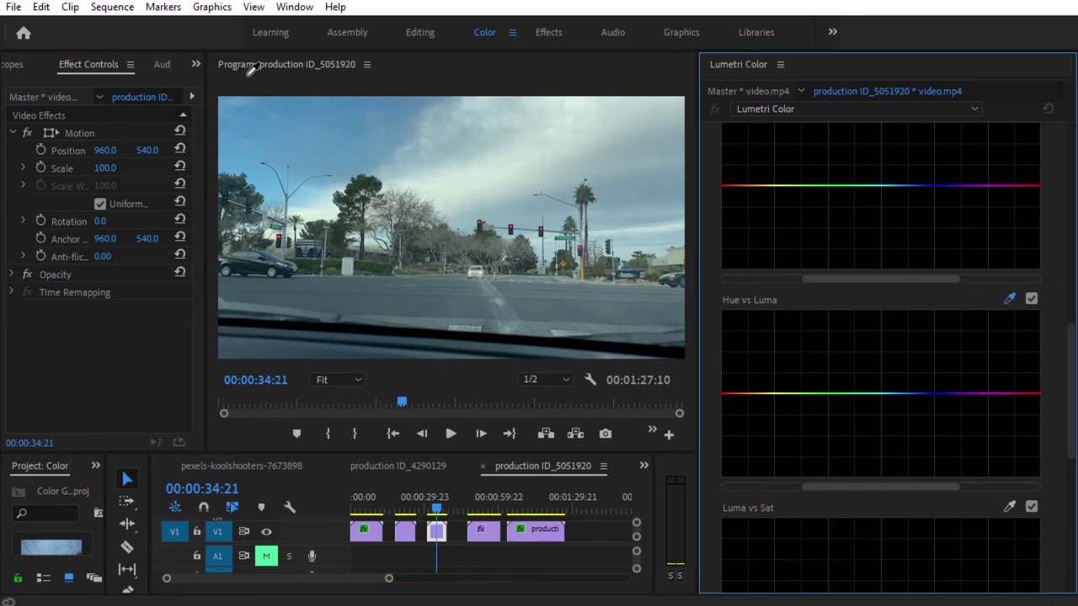
left_click(338, 115)
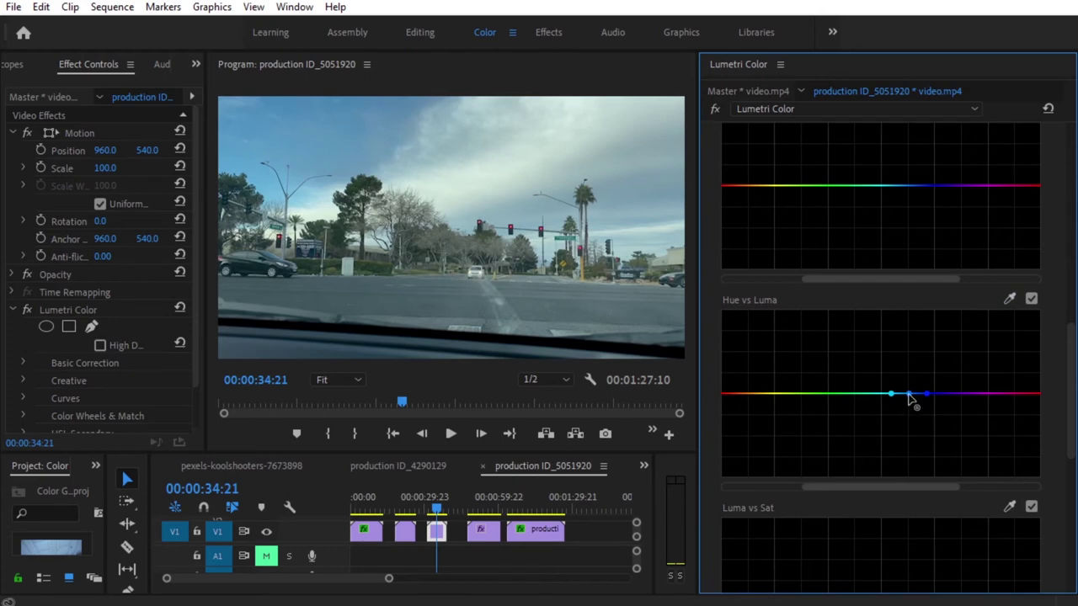
left_click_drag(908, 394, 909, 431)
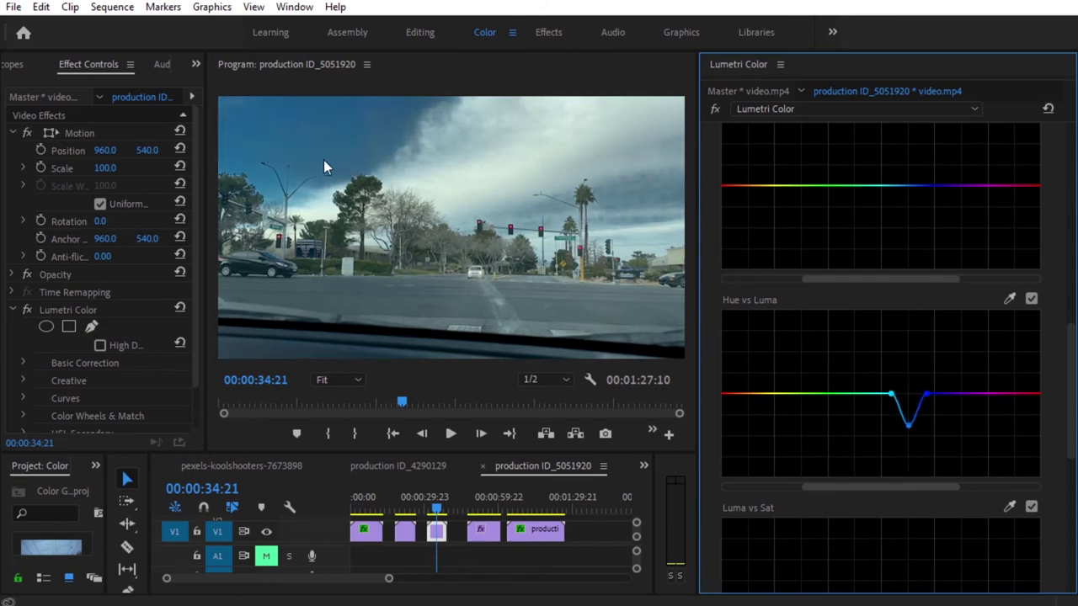
mouse_move(910, 426)
left_mouse_down()
mouse_move(915, 325)
mouse_move(915, 421)
left_mouse_up()
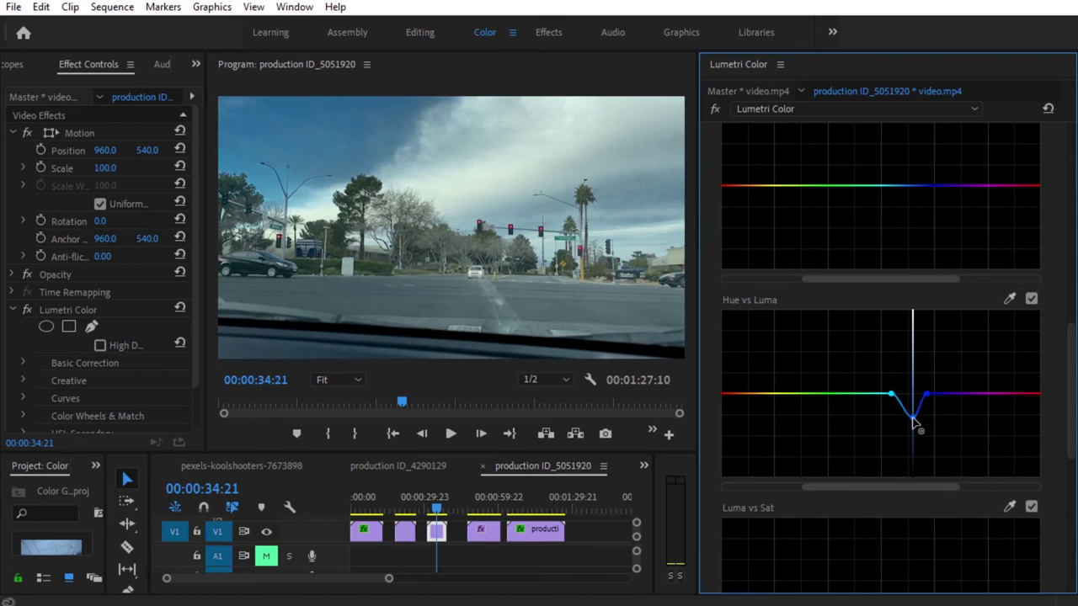
left_click(876, 393)
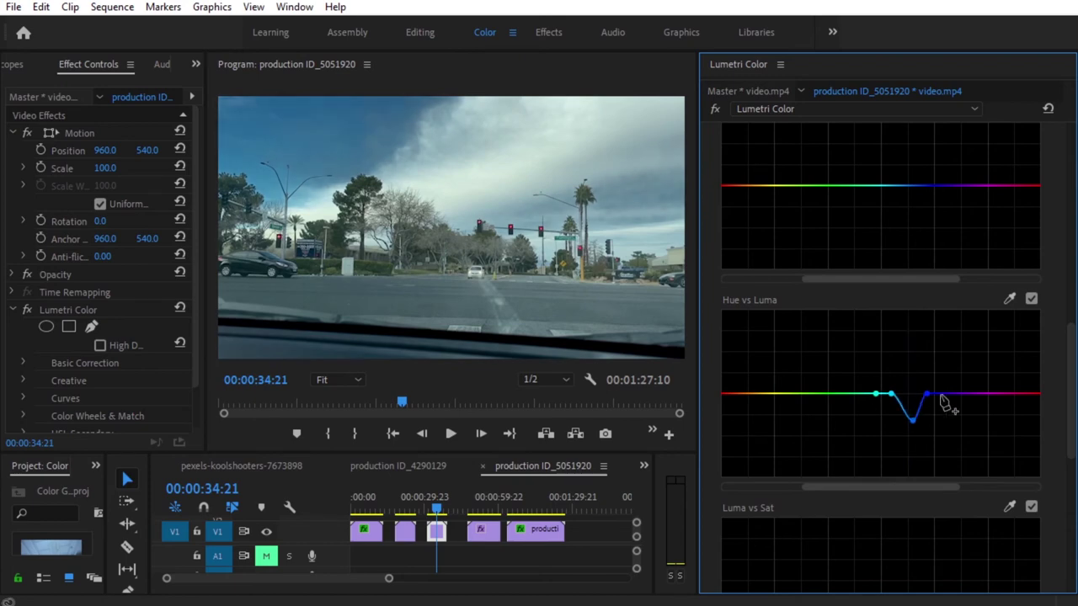
mouse_move(942, 396)
left_mouse_down()
mouse_move(936, 409)
mouse_move(889, 408)
mouse_move(910, 428)
left_mouse_up()
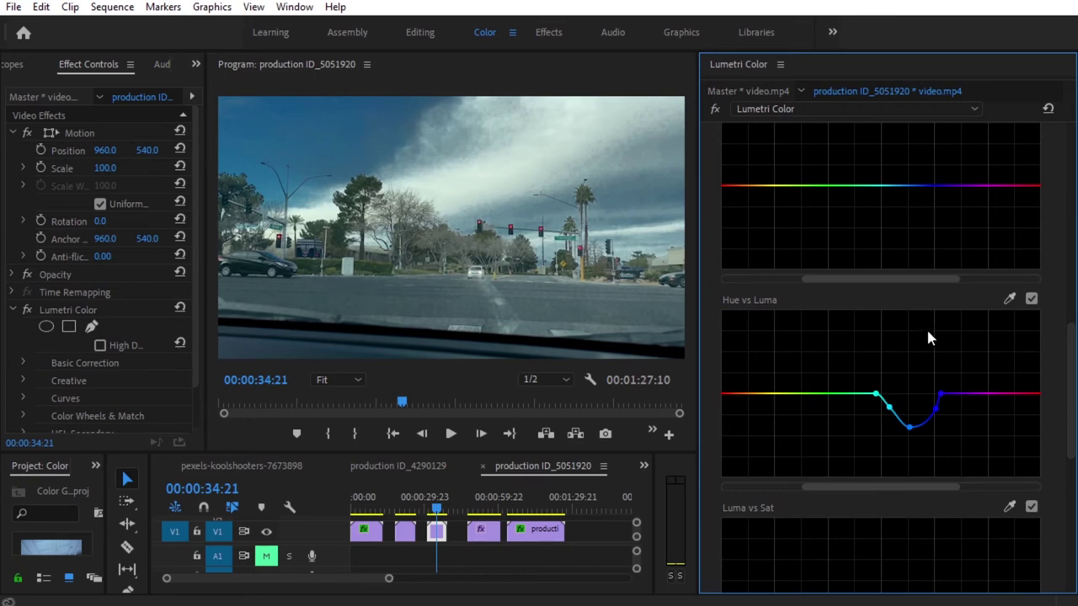
- Sample a red for Hue vs Sat and set the Program monitor zoom to 75%
scroll(863, 270, "up", 1)
scroll(1024, 291, "up", 4)
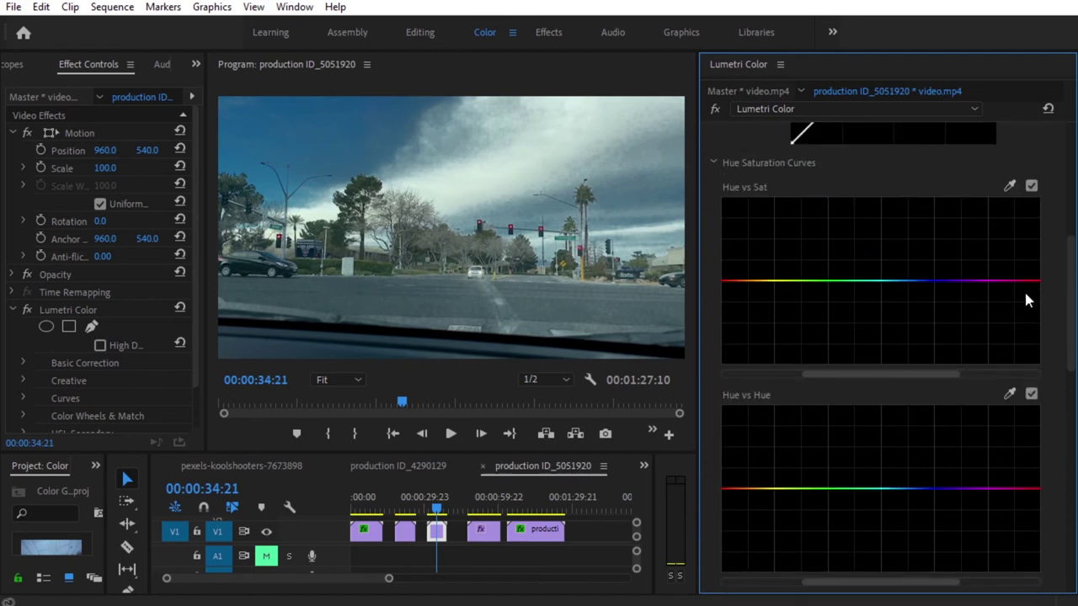
scroll(1024, 289, "up", 3)
scroll(1024, 289, "down", 2)
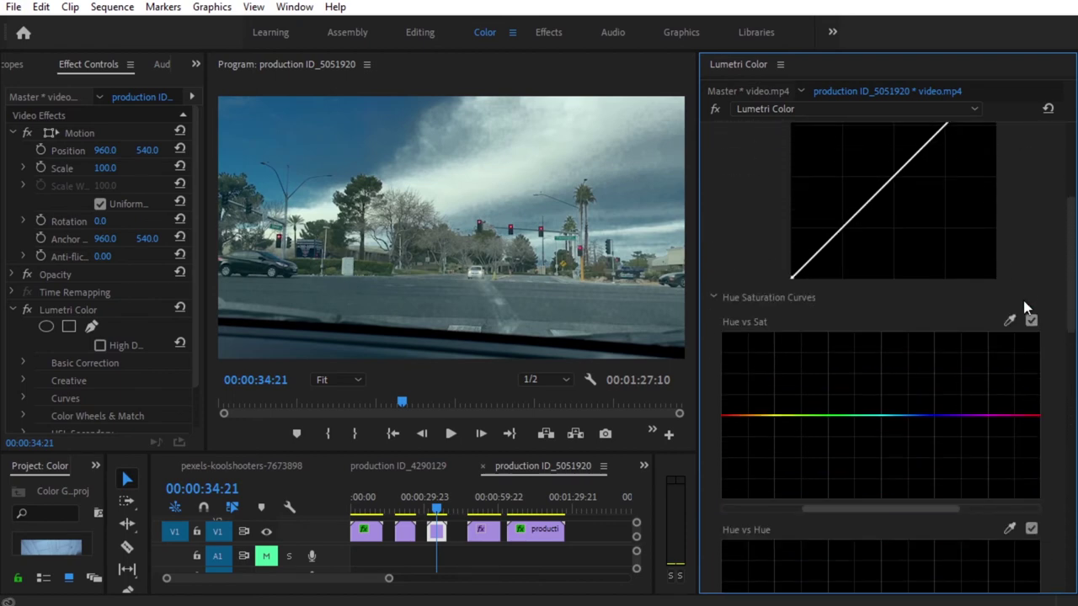
left_click(1010, 320)
left_click(468, 357)
left_click(347, 379)
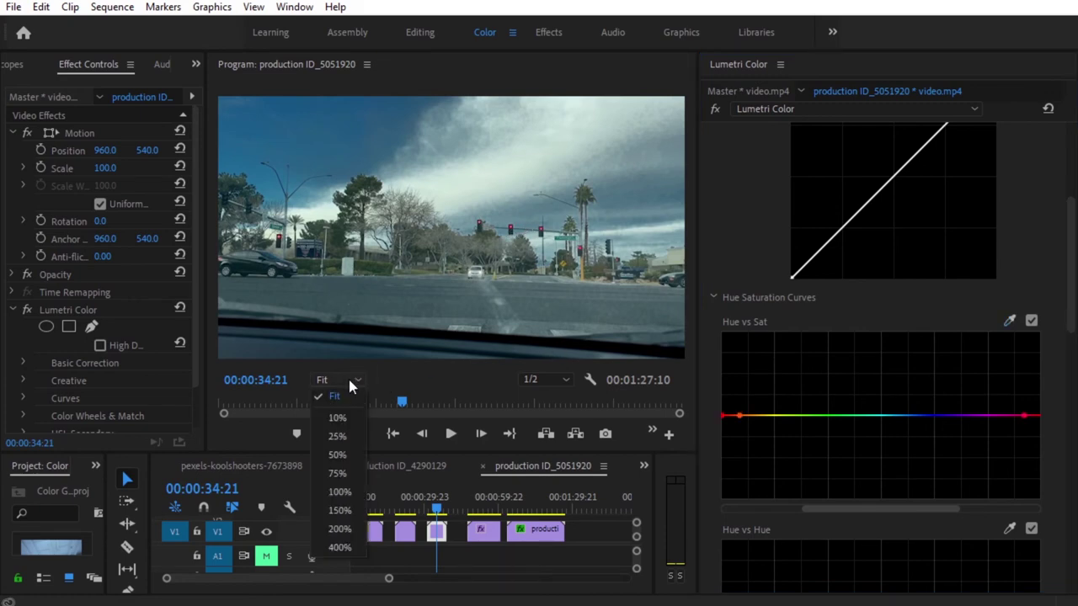
left_click(339, 472)
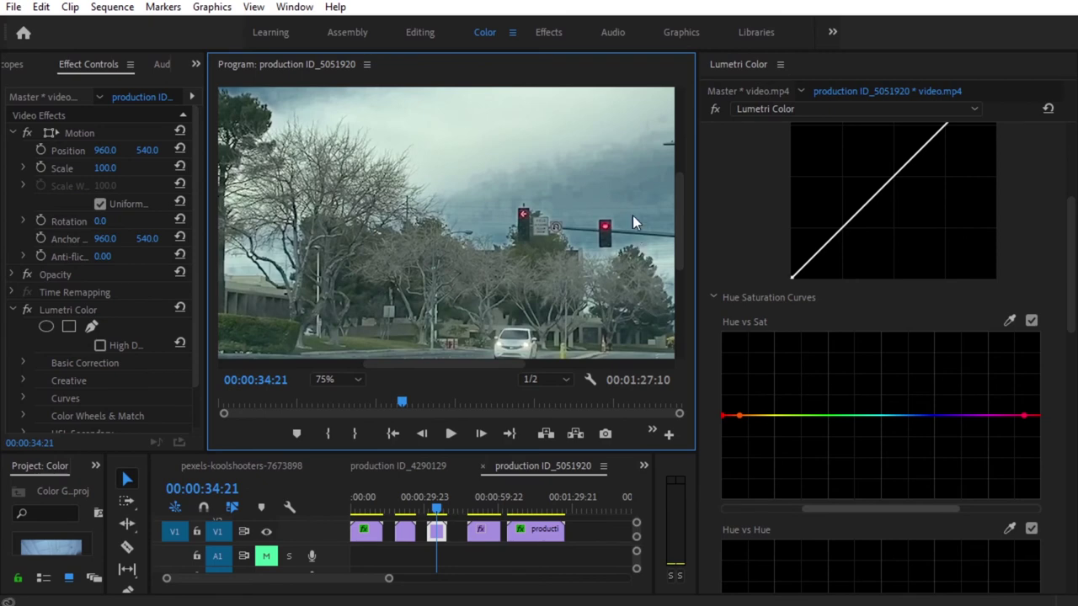
- Sample the red traffic light in Hue vs Sat and raise its point into a tall spike
left_click(1010, 321)
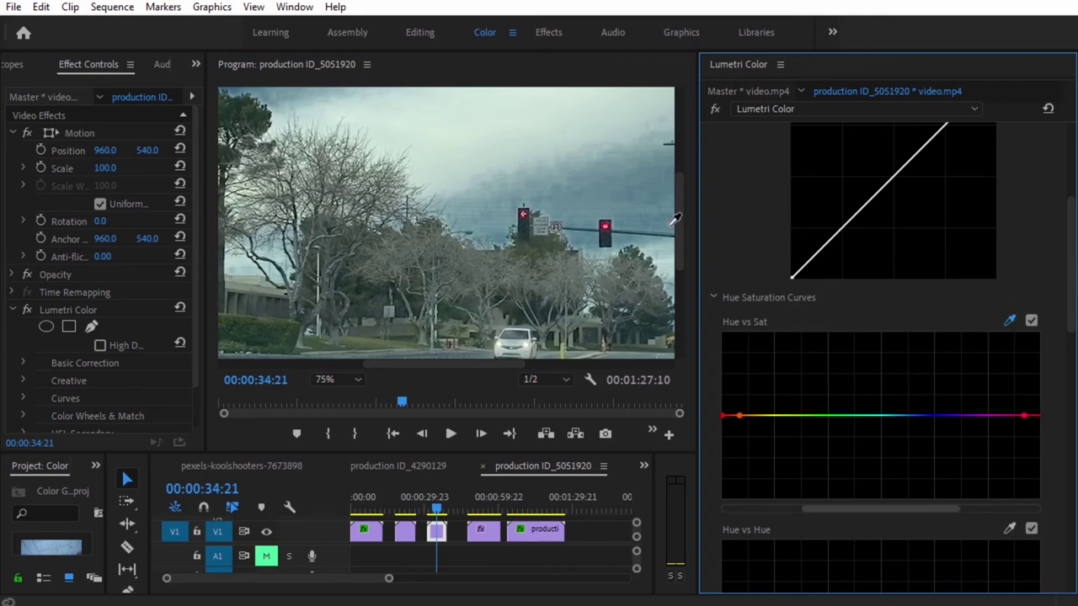
left_click(604, 225)
left_click_drag(861, 510, 909, 512)
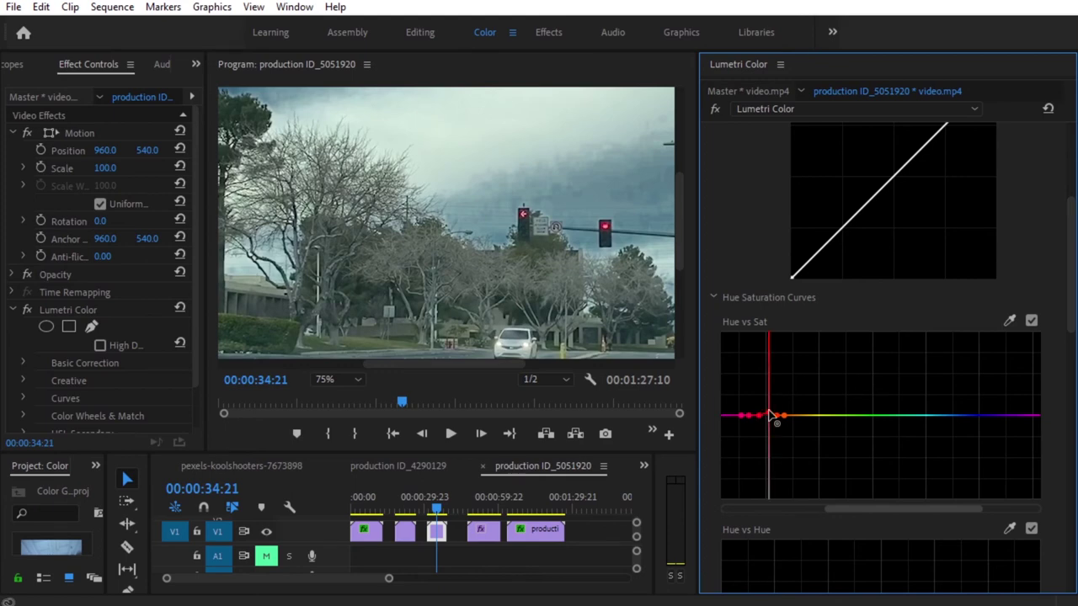
left_click_drag(766, 404, 761, 391)
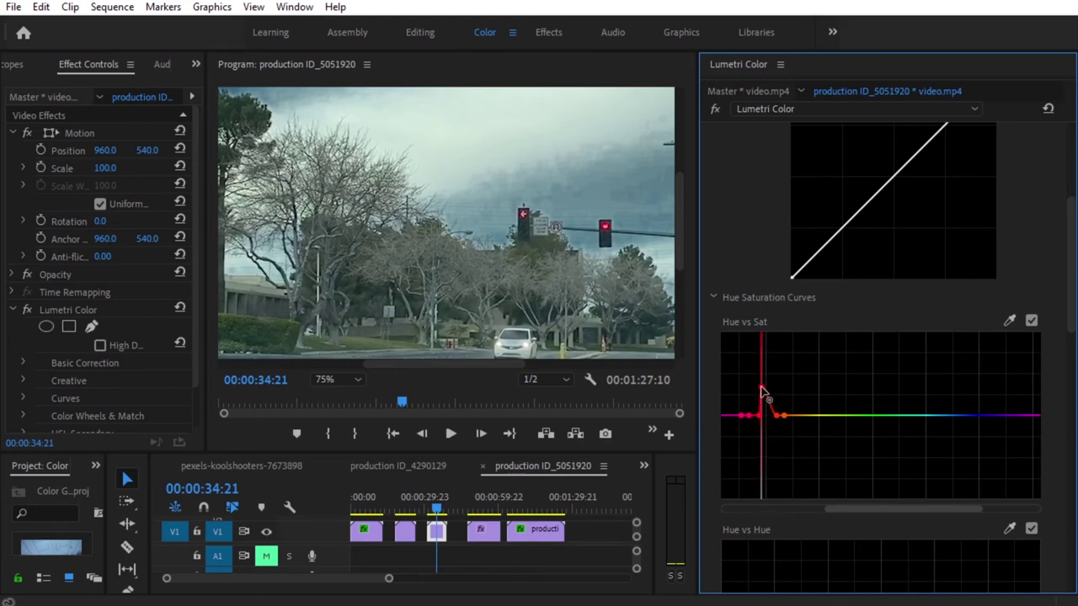
double_click(761, 391)
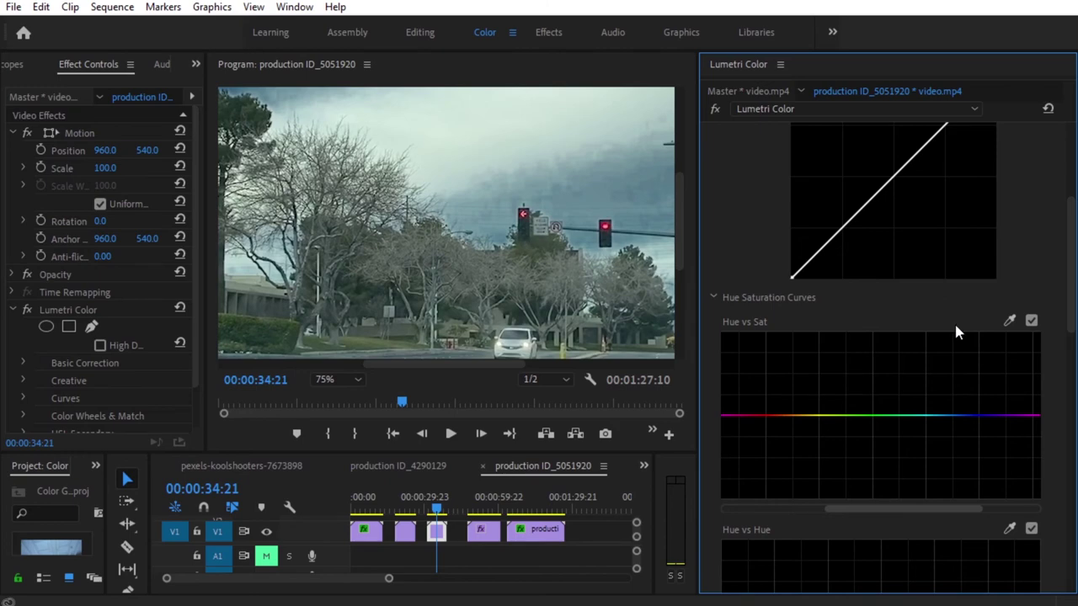
key("ctrl+z")
left_click_drag(779, 416, 767, 367)
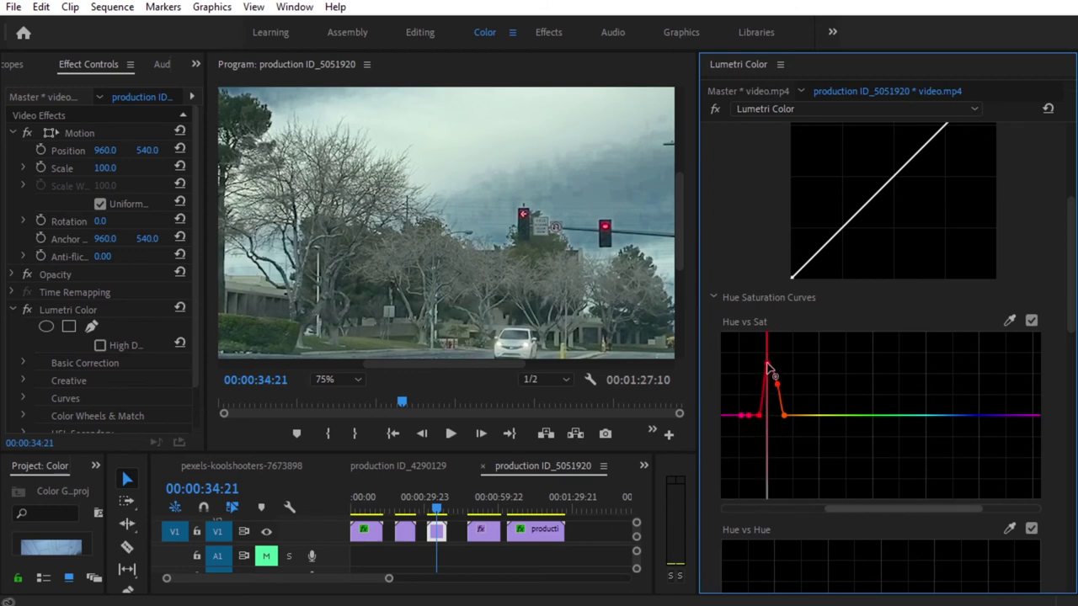
- Toggle the Hue vs Sat curve off and on to compare the red boost
left_click(1032, 322)
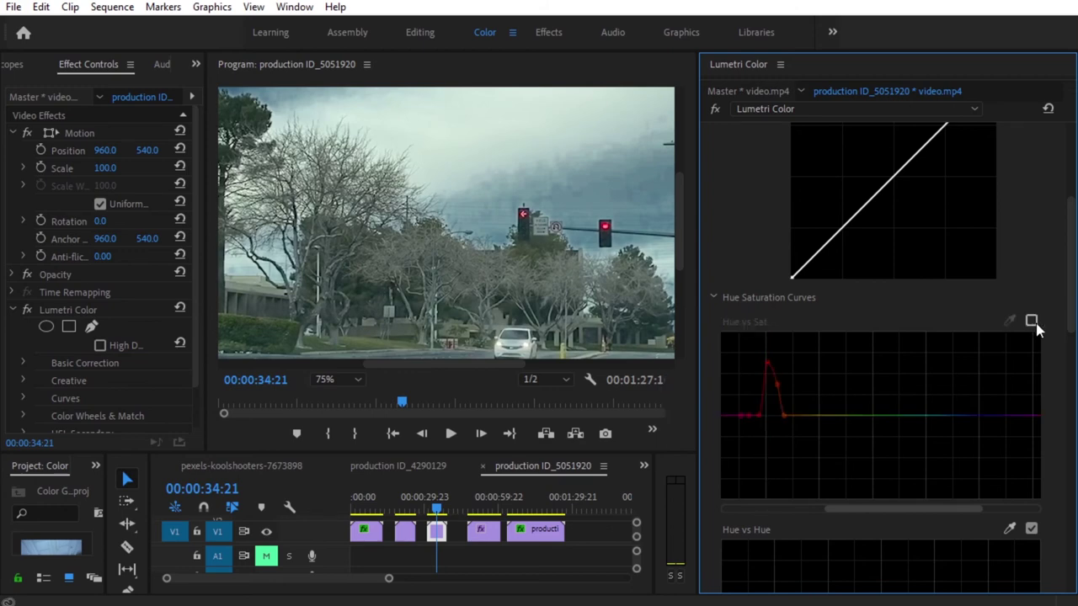
left_click(1032, 321)
left_click(1033, 322)
left_click(1034, 322)
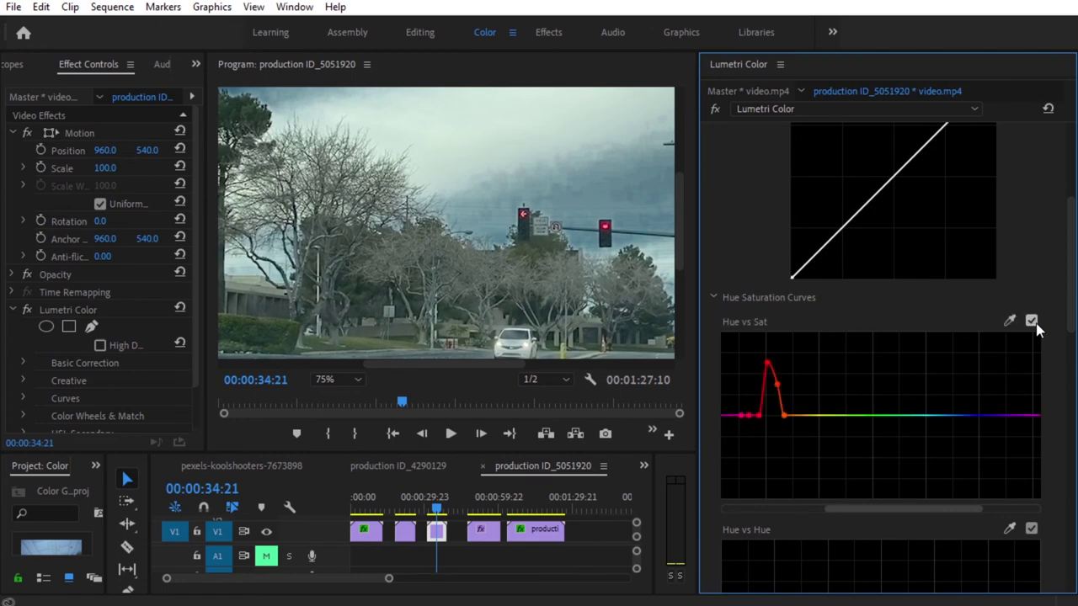
- Sample the red traffic light in Hue vs Hue and shift its hue from pink back to red
left_click_drag(1070, 277, 1071, 370)
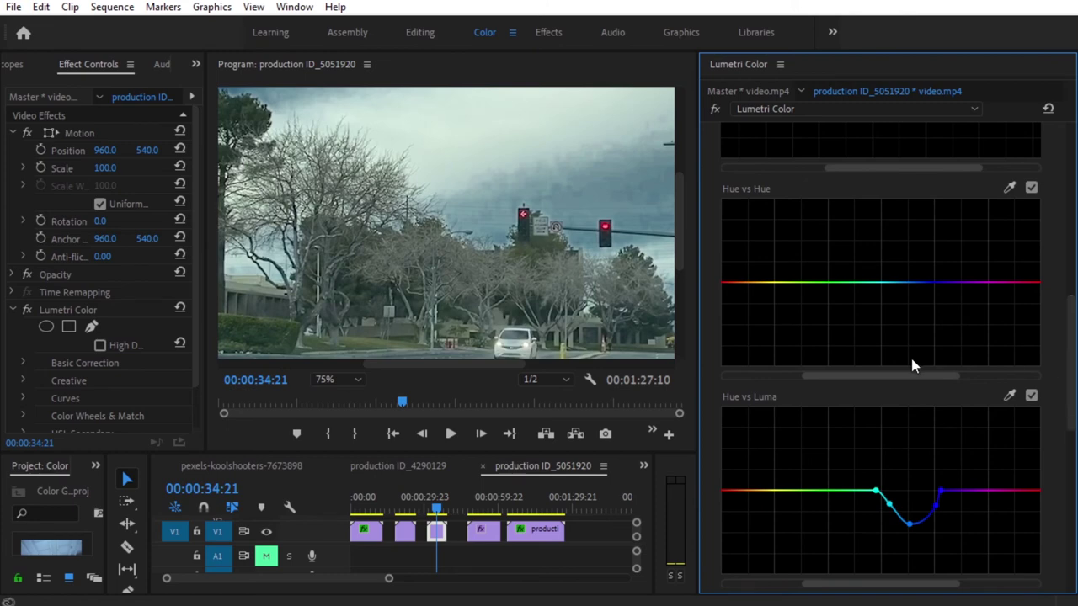
left_click_drag(894, 377, 909, 376)
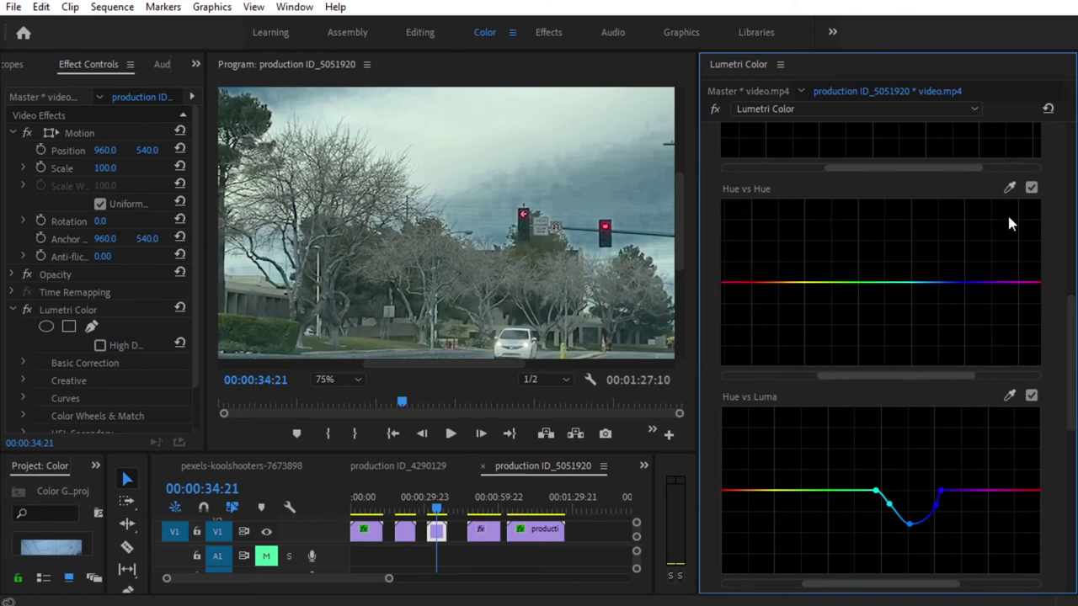
left_click(1010, 188)
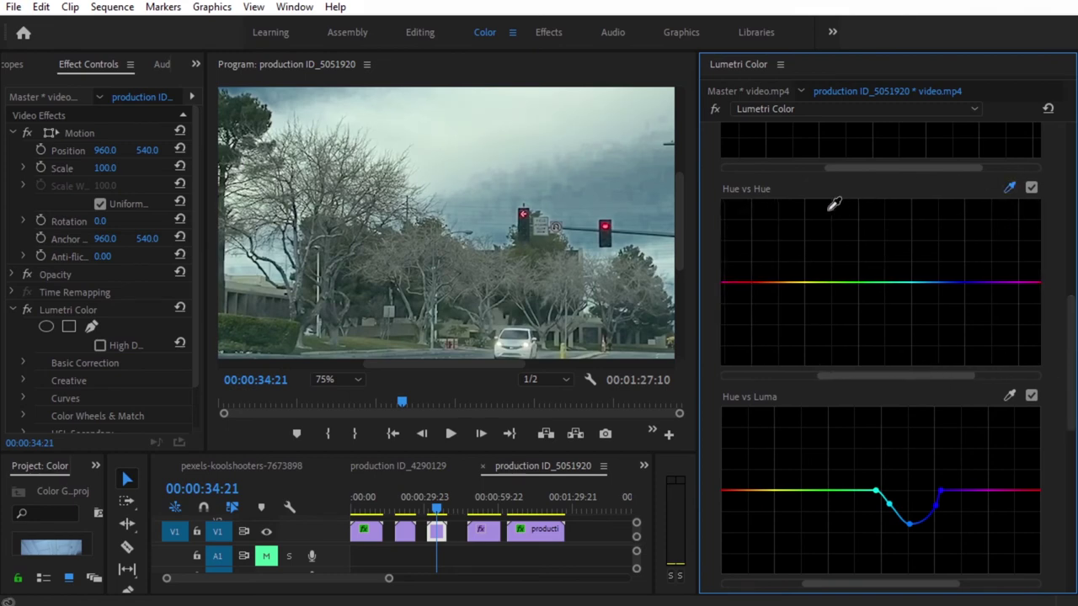
left_click(606, 227)
left_click_drag(747, 283, 754, 268)
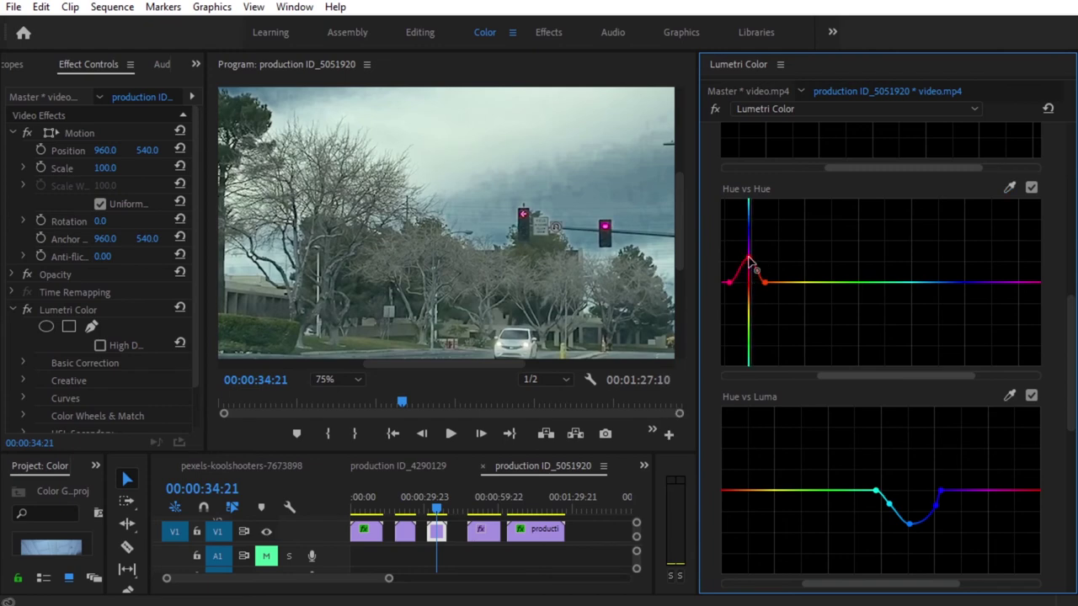
left_click_drag(748, 258, 744, 300)
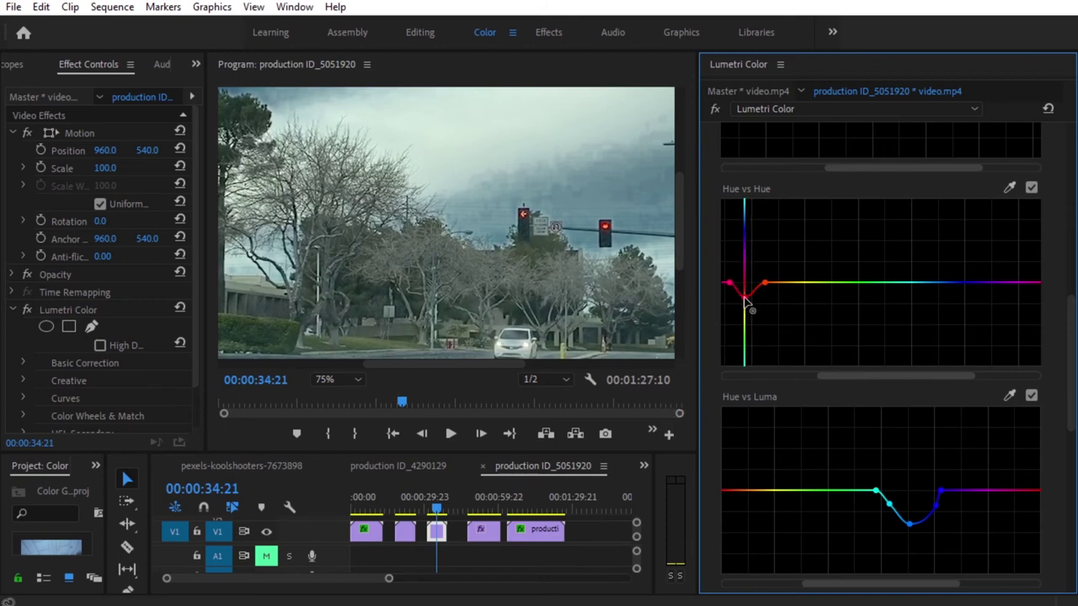
- Sample the red light in Hue vs Luma and pull its point down to darken it
left_click_drag(1071, 315, 1070, 350)
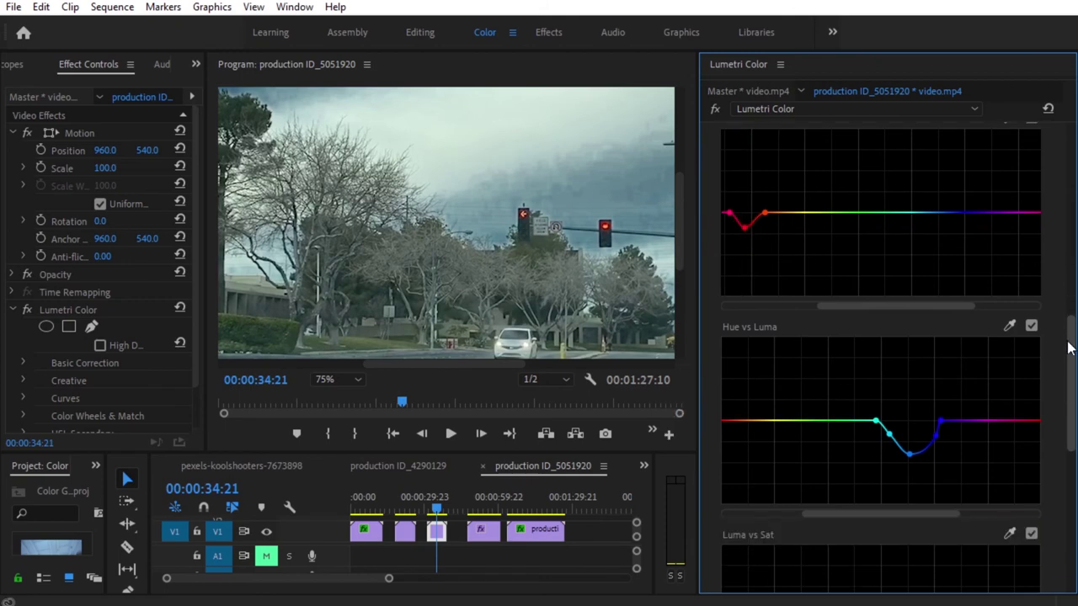
left_click(1010, 280)
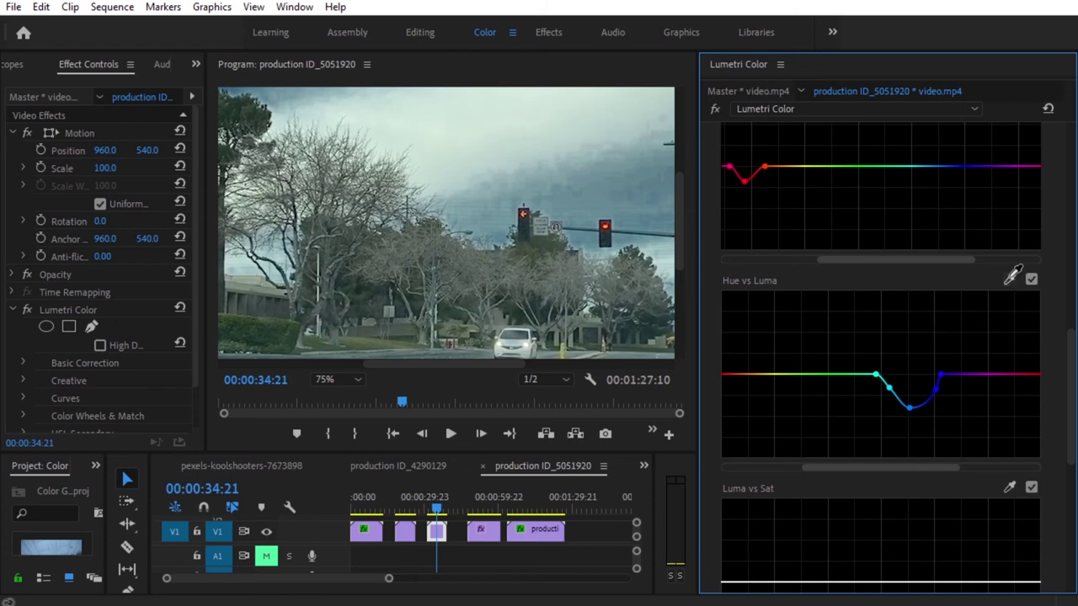
left_click(606, 225)
left_click_drag(847, 462, 893, 466)
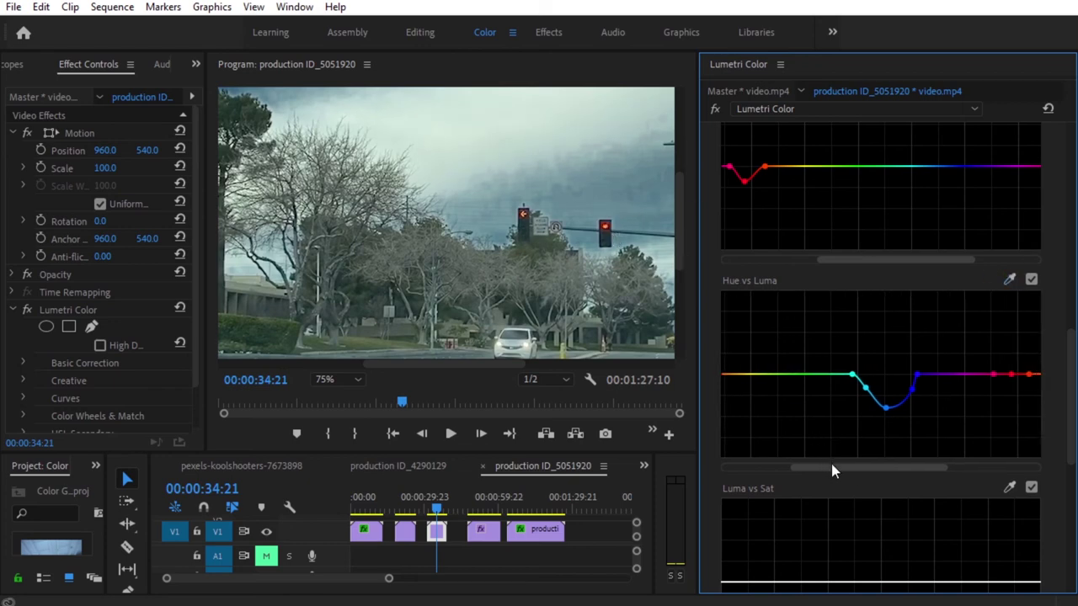
mouse_move(791, 374)
left_mouse_down()
mouse_move(792, 352)
mouse_move(788, 397)
left_mouse_up()
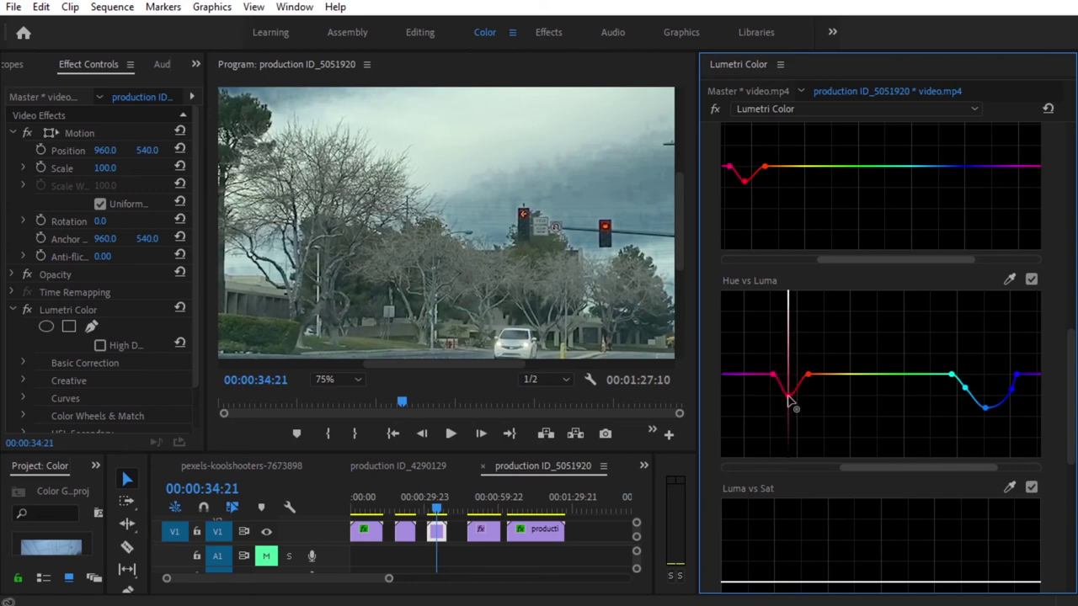
- Set the Program monitor zoom back to Fit and save the project with Ctrl+S
left_click(360, 380)
left_click(346, 395)
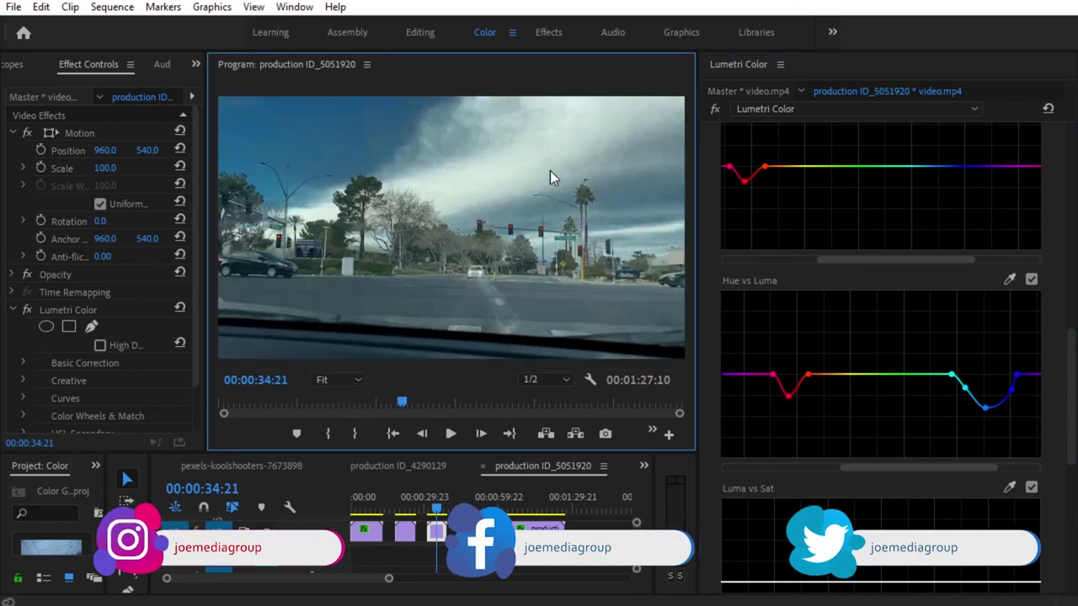
key("ctrl+s")
- Move the playhead to the fourth clip, the Golden Gate Bridge shot at 00:00:54:16
scroll(895, 253, "down", 1)
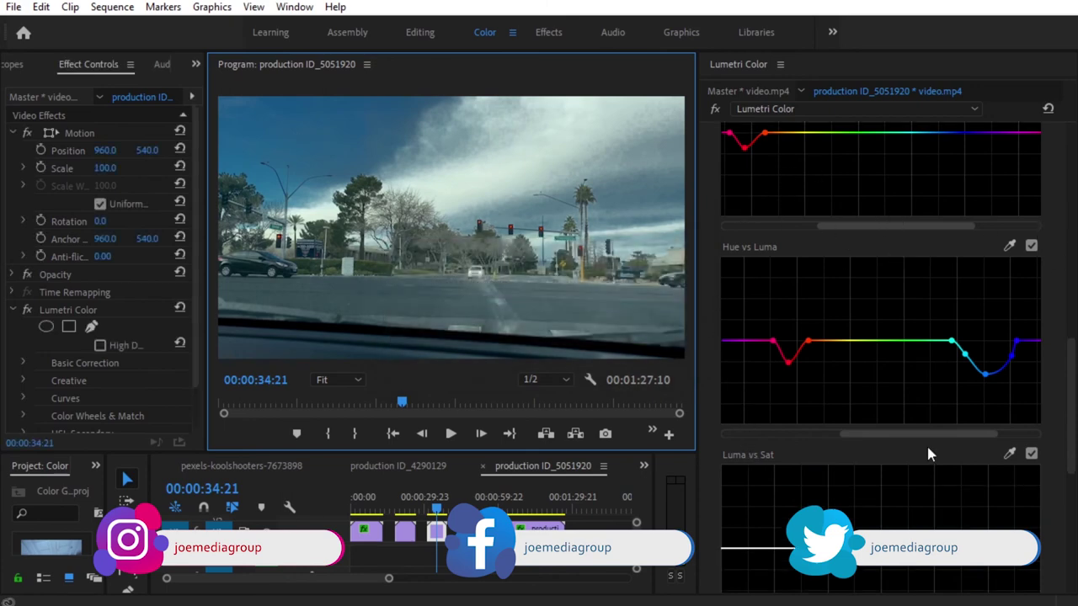
scroll(926, 440, "down", 2)
scroll(865, 405, "down", 1)
scroll(865, 404, "down", 3)
scroll(862, 320, "down", 2)
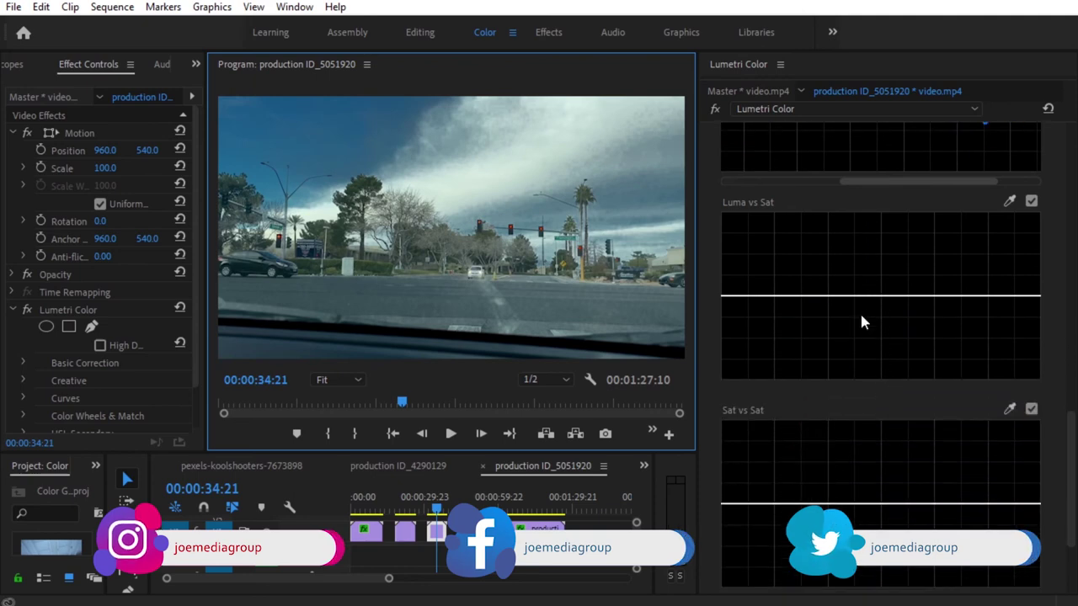
scroll(832, 350, "down", 4)
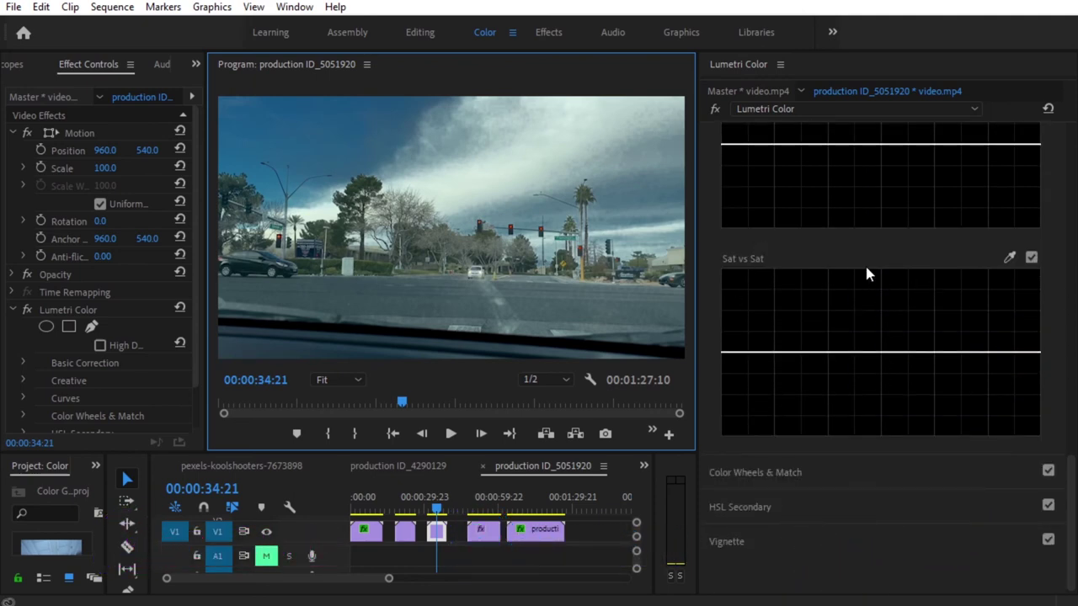
left_click(486, 505)
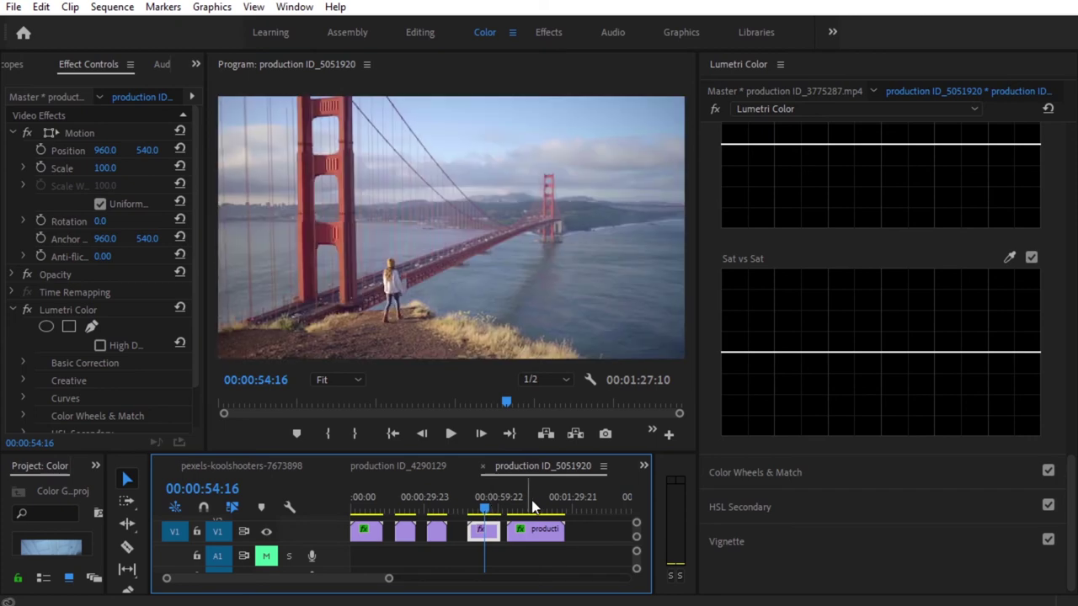
- Sample the bridge in Luma vs Sat, widen the points, and raise the centre into a midtone hump
left_click(533, 505)
left_click(488, 505)
scroll(913, 329, "up", 5)
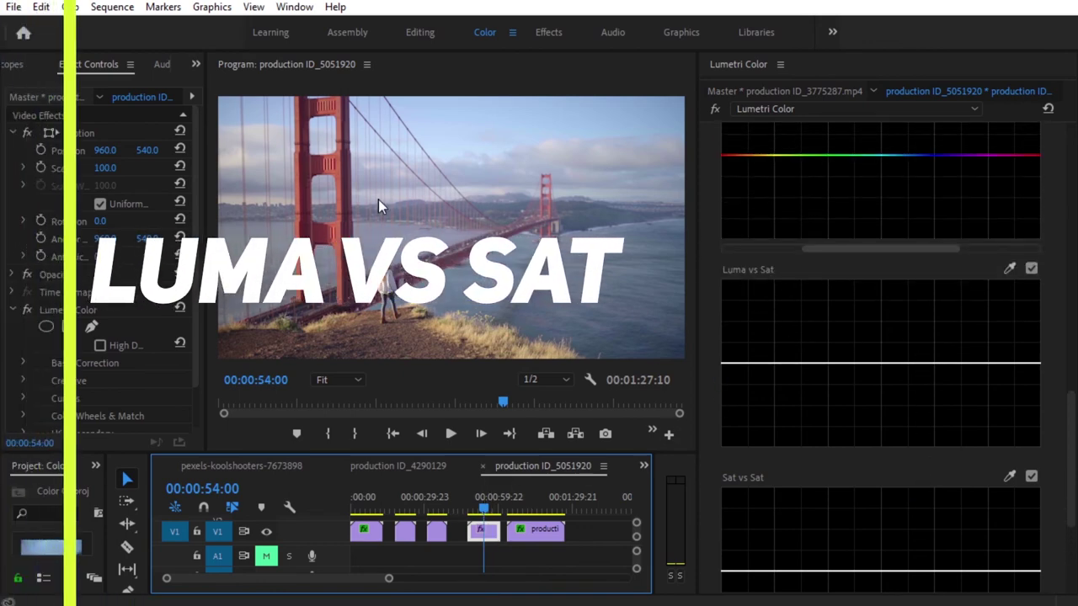
left_click(1009, 268)
left_click(339, 226)
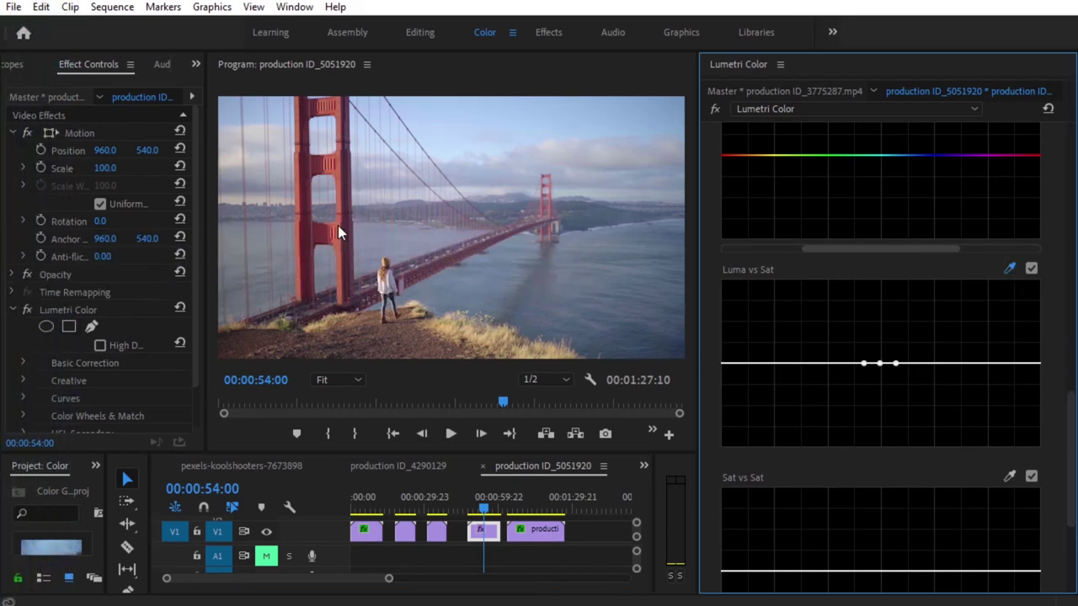
left_click_drag(879, 363, 884, 435)
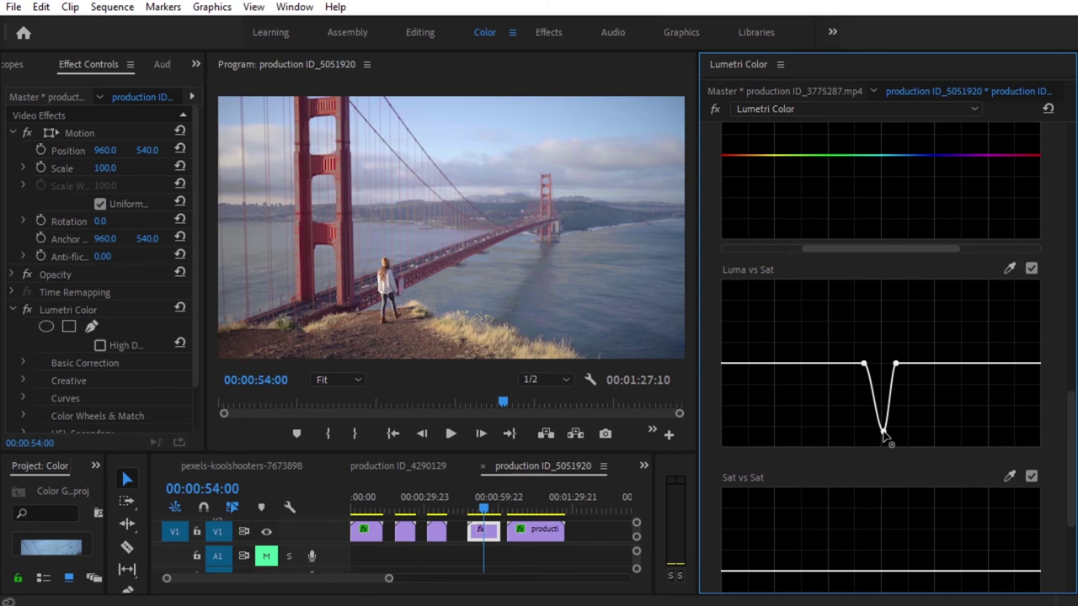
left_click_drag(864, 365, 796, 371)
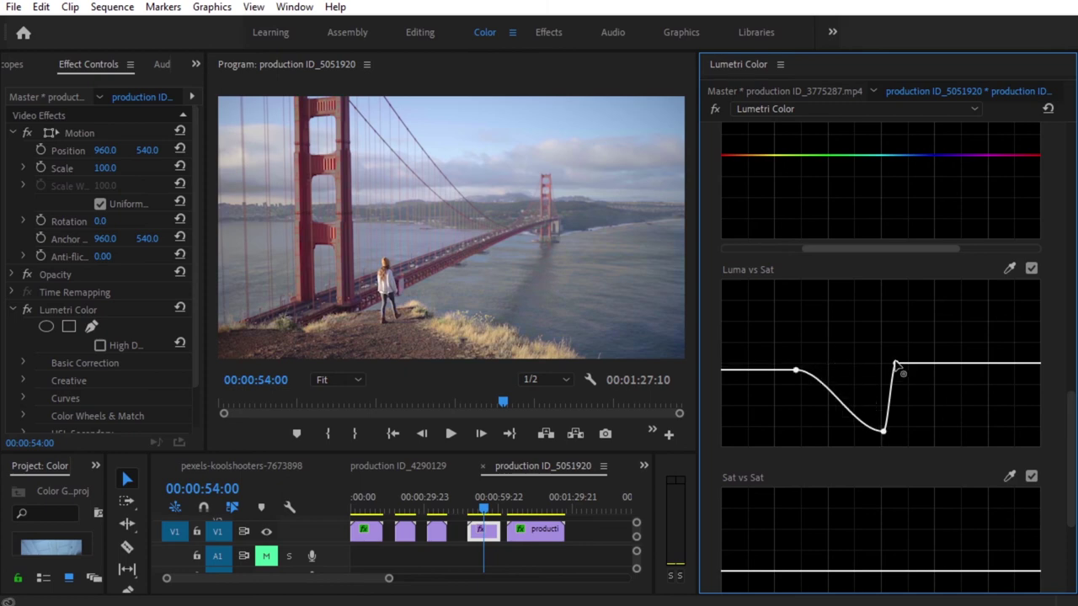
left_click_drag(896, 364, 944, 365)
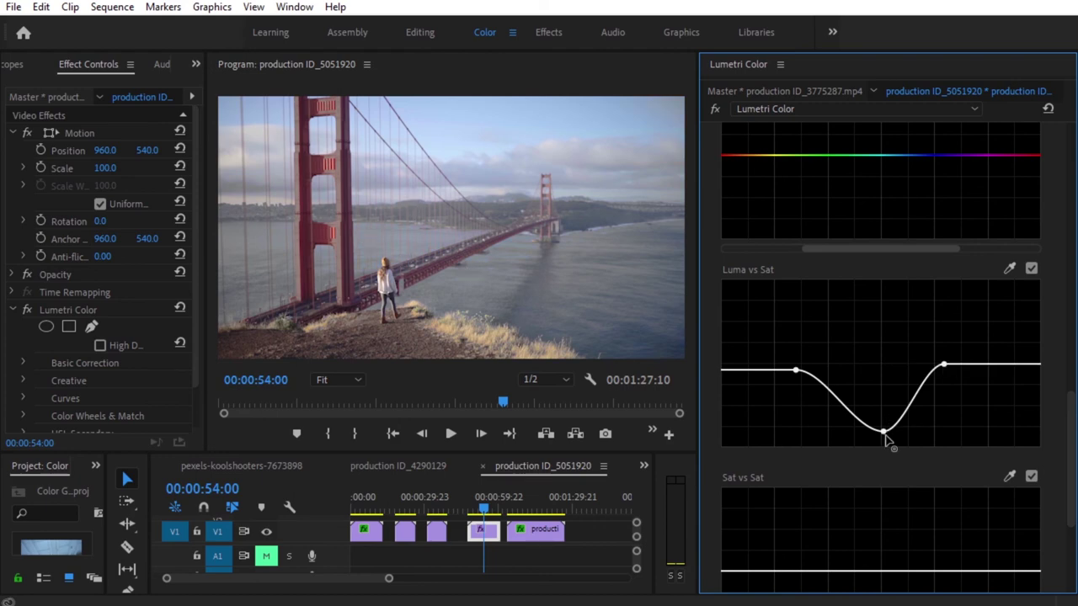
left_click_drag(882, 431, 869, 288)
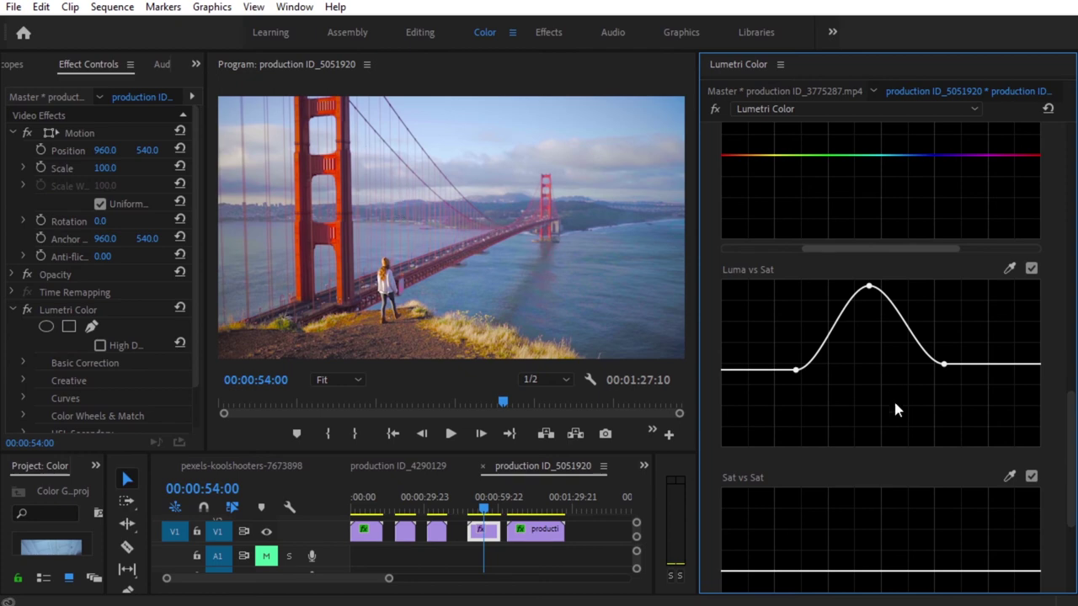
mouse_move(1073, 411)
left_mouse_down()
mouse_move(1074, 459)
mouse_move(1075, 433)
left_mouse_up()
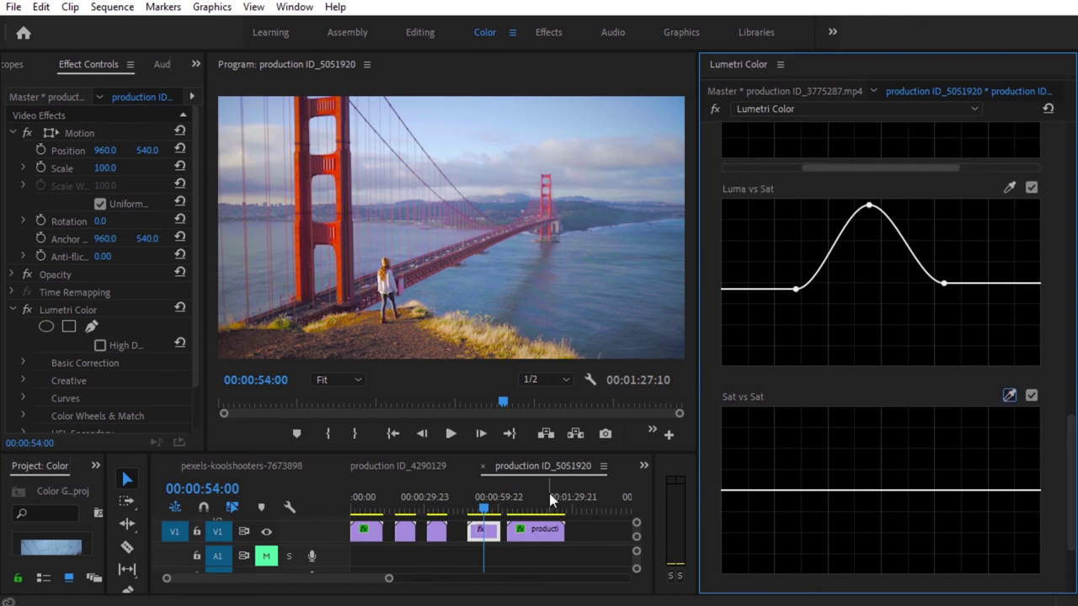
- On the last, woman drinking clip, add a Sat vs Sat midpoint and lift the low-saturation end
left_click(533, 510)
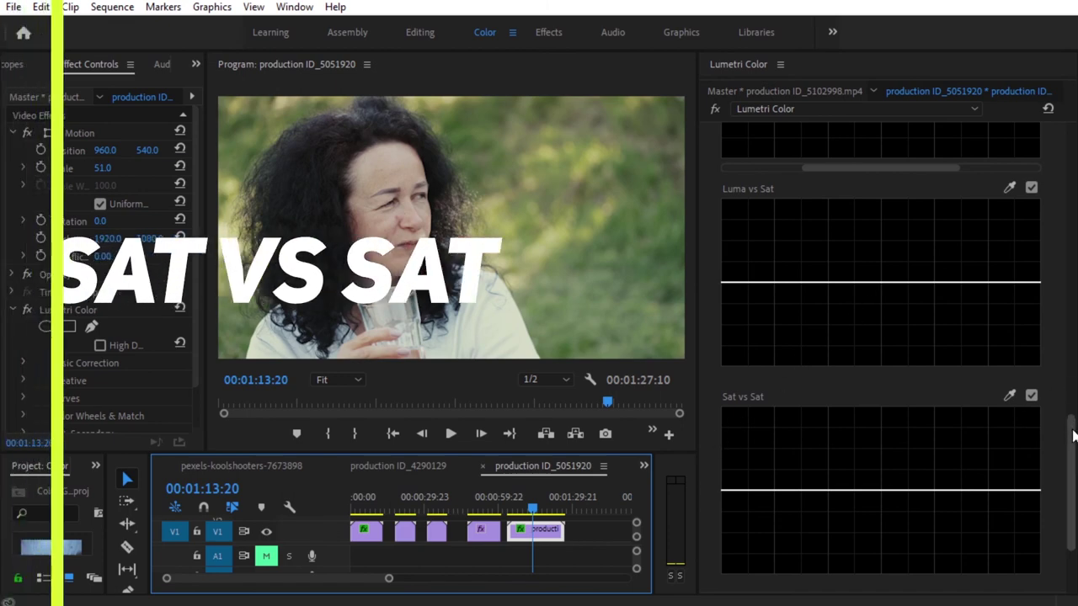
left_click_drag(1070, 449, 1068, 499)
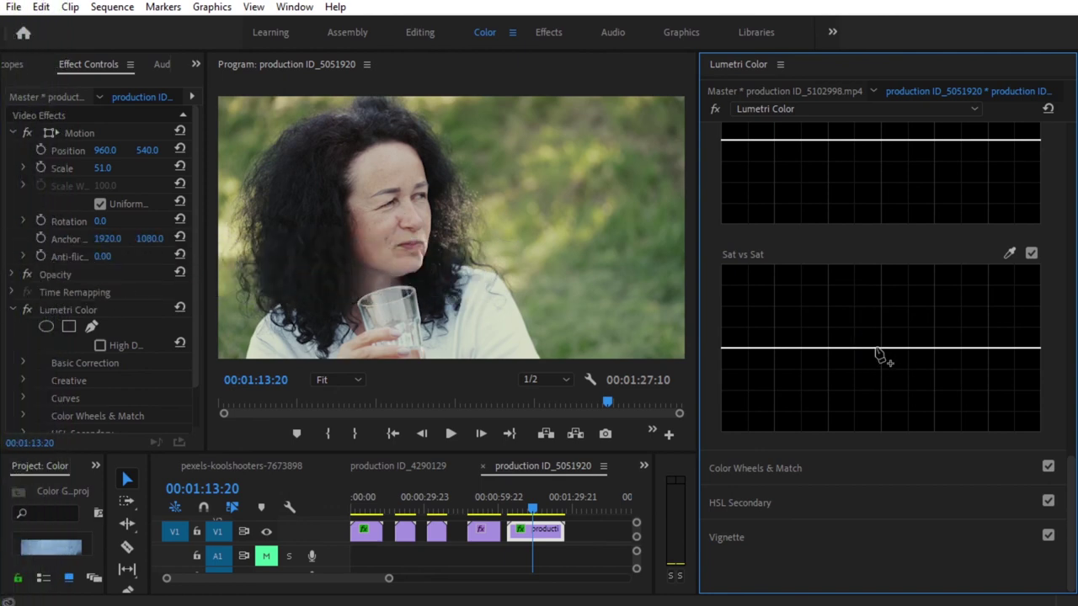
left_click(880, 348)
left_click_drag(734, 349, 740, 287)
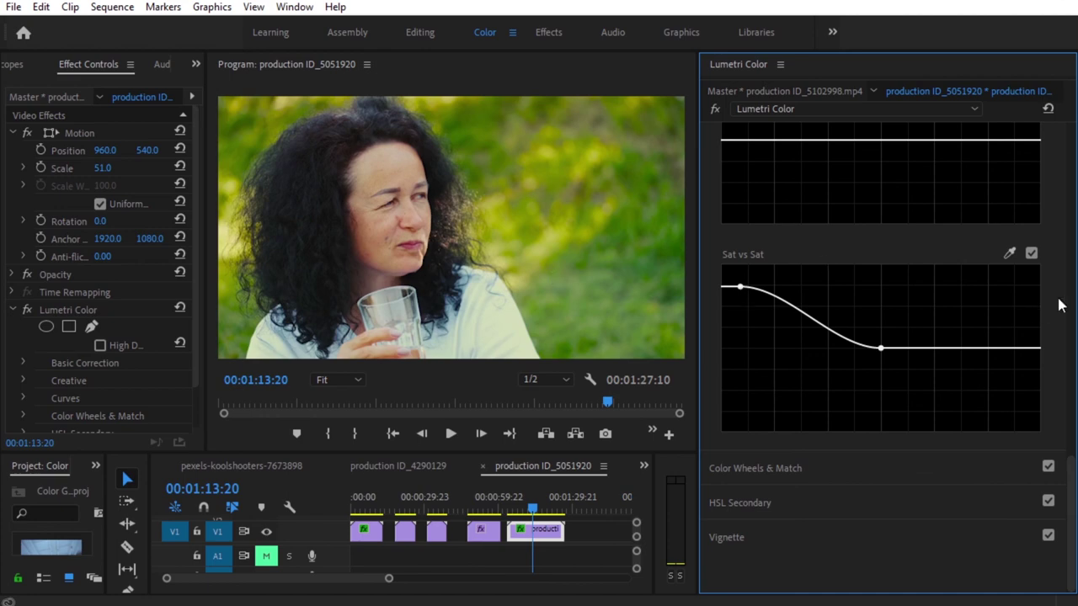
- Toggle the Sat vs Sat curve off and on twice to compare the result
left_click(1031, 254)
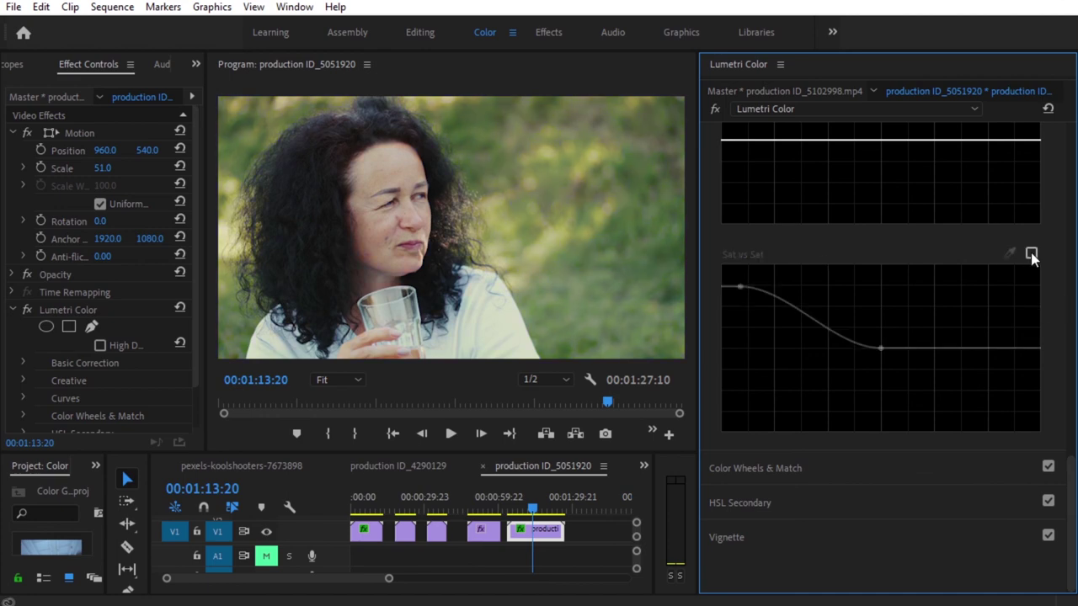
left_click(1032, 253)
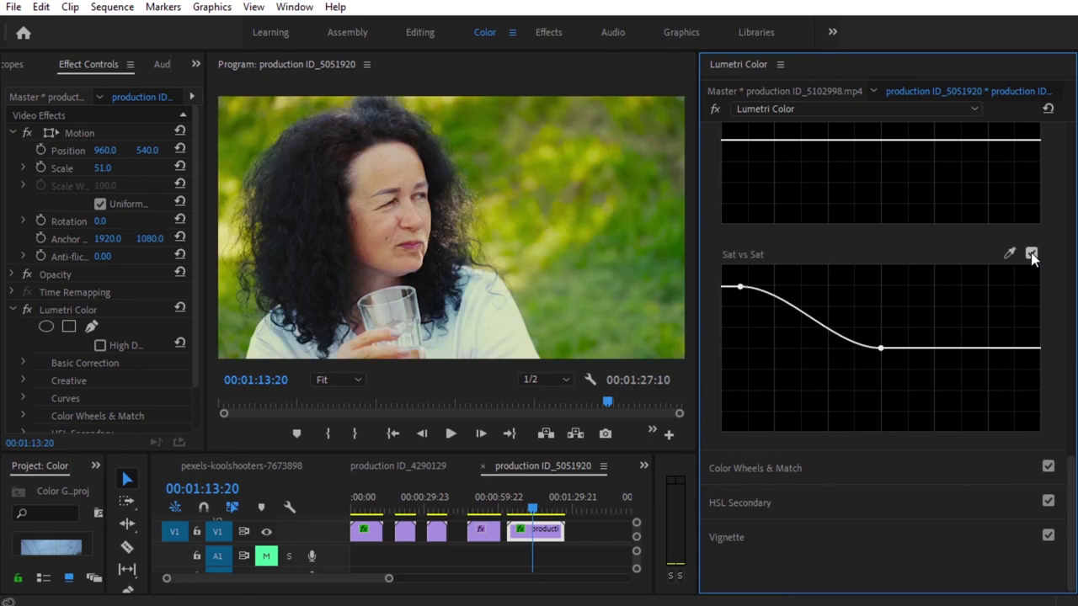
left_click(1031, 254)
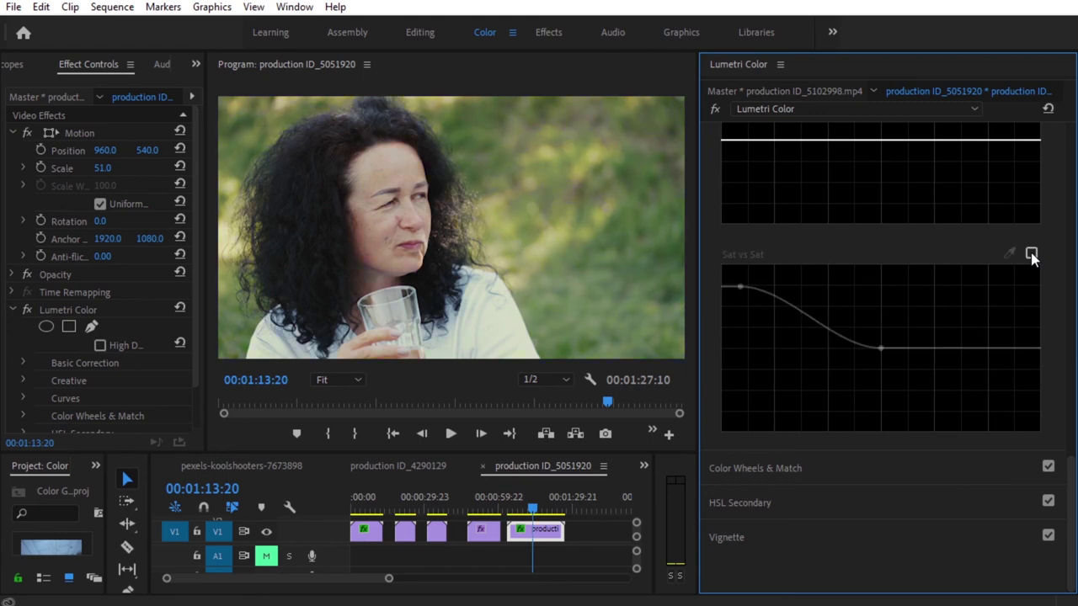
left_click(1031, 254)
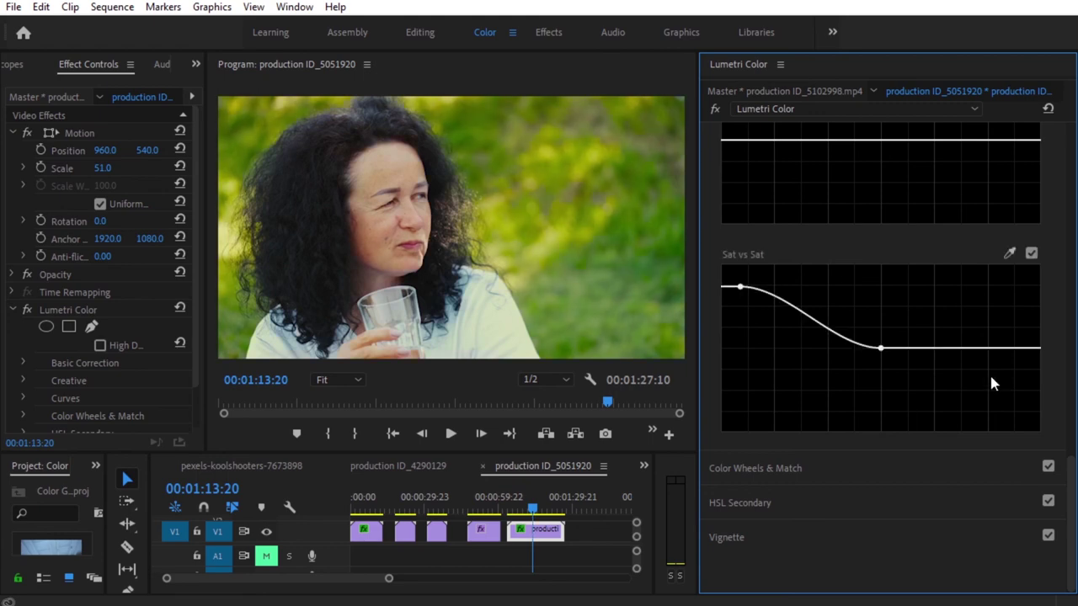
- Drag the Sat vs Sat high end to the bottom and lift the low end high, keeping the centre
left_click_drag(1027, 347, 1018, 432)
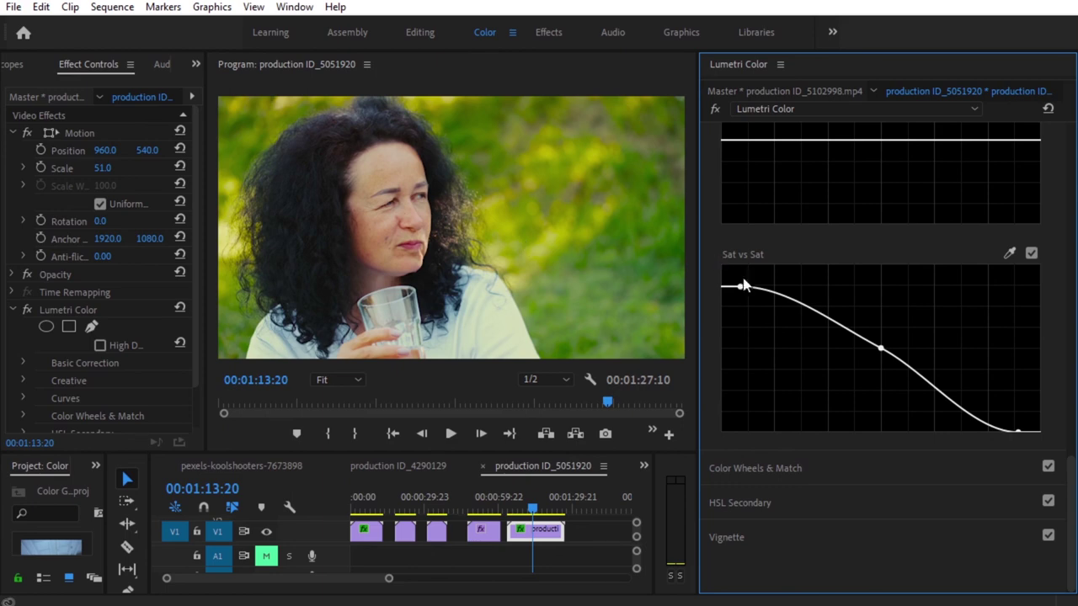
left_click_drag(740, 287, 731, 430)
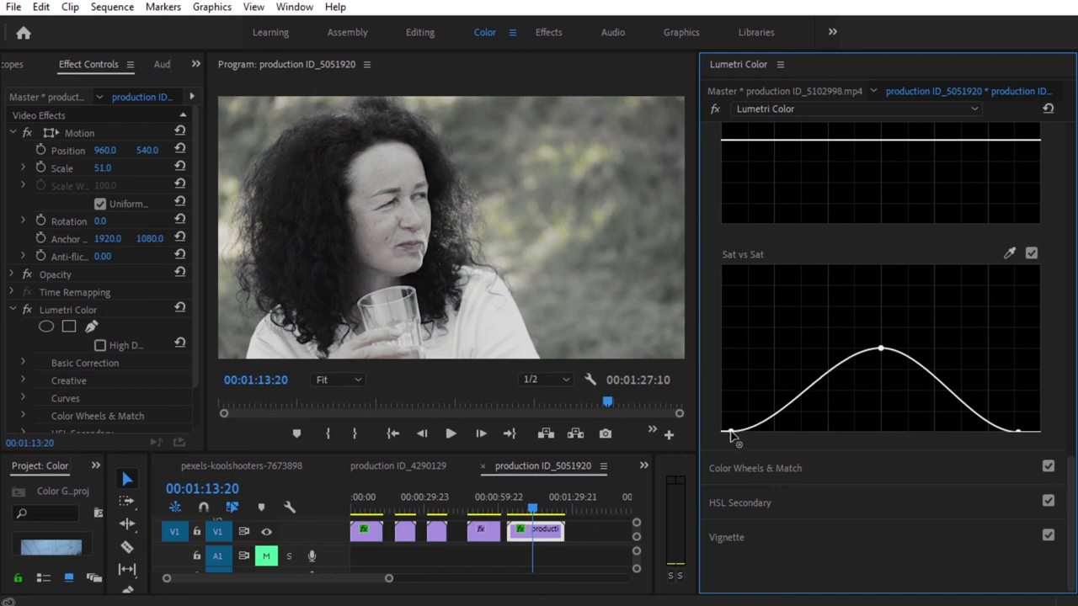
left_click_drag(730, 432, 735, 346)
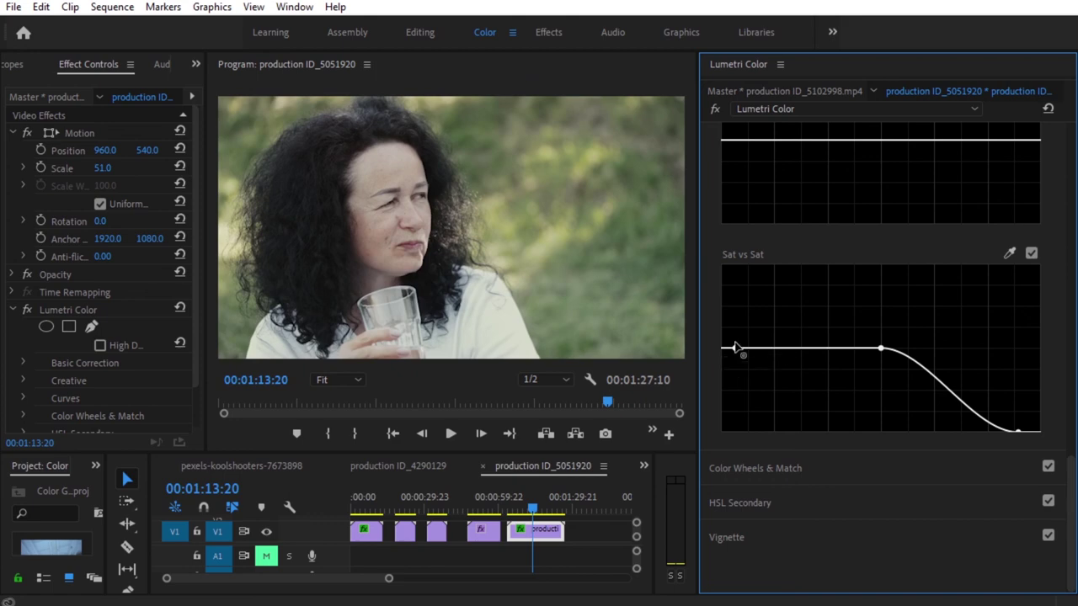
left_click_drag(735, 347, 735, 295)
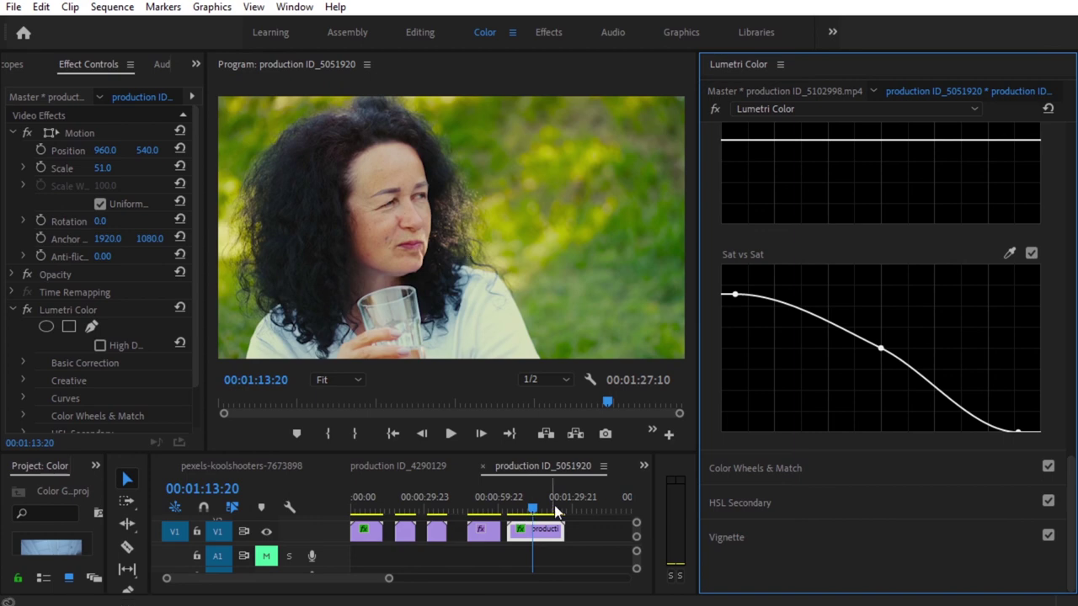
- Scroll to the top of the Lumetri Color panel and expand Basic Correction for the woman drinking clip
scroll(853, 361, "up", 5)
scroll(853, 364, "up", 1)
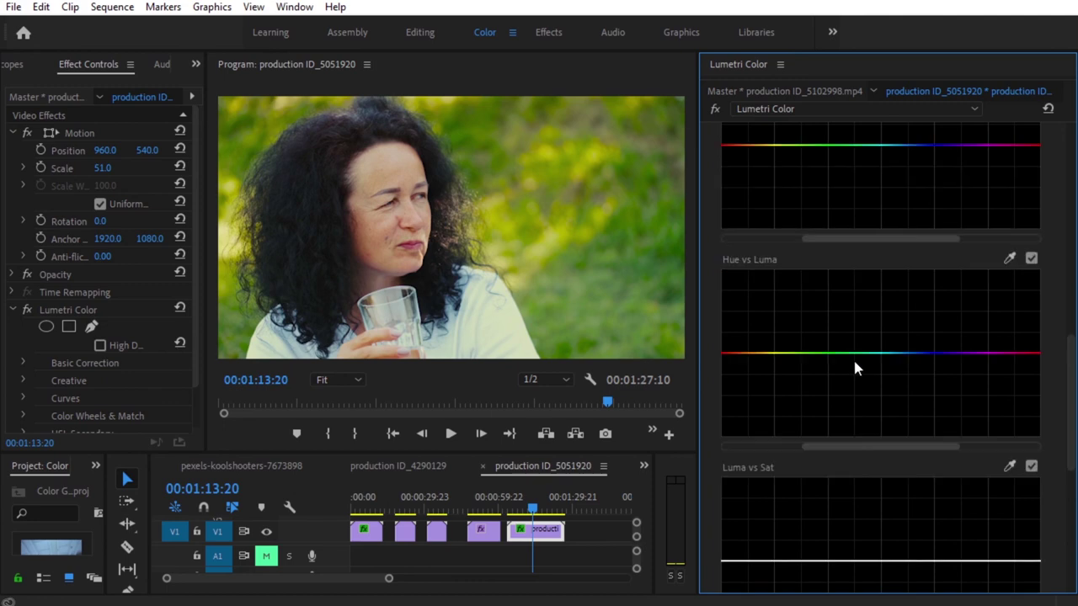
scroll(850, 364, "up", 3)
scroll(842, 362, "up", 2)
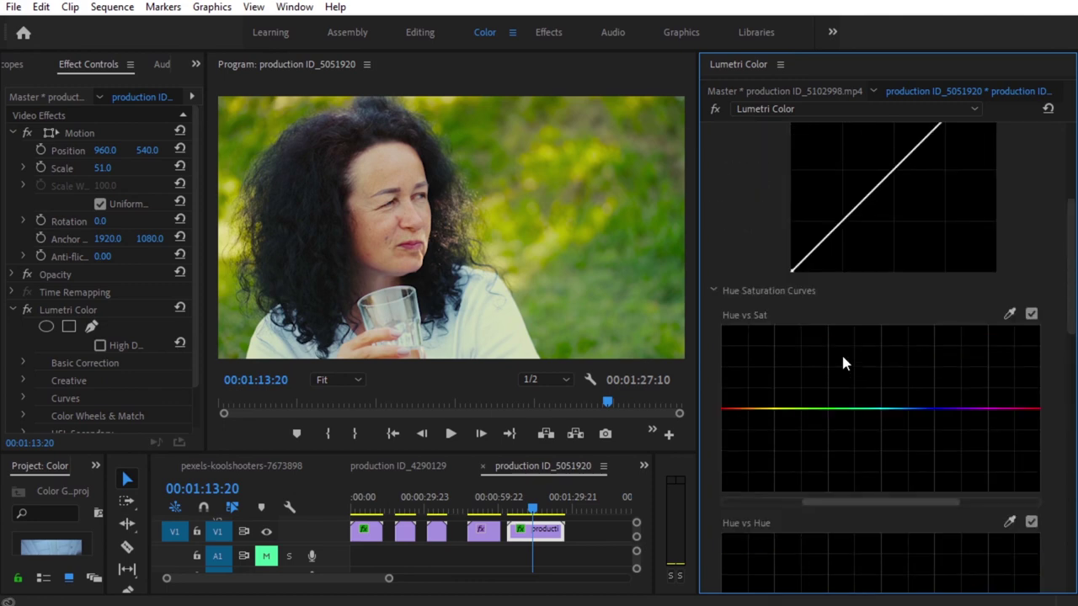
scroll(842, 361, "up", 2)
scroll(847, 362, "up", 1)
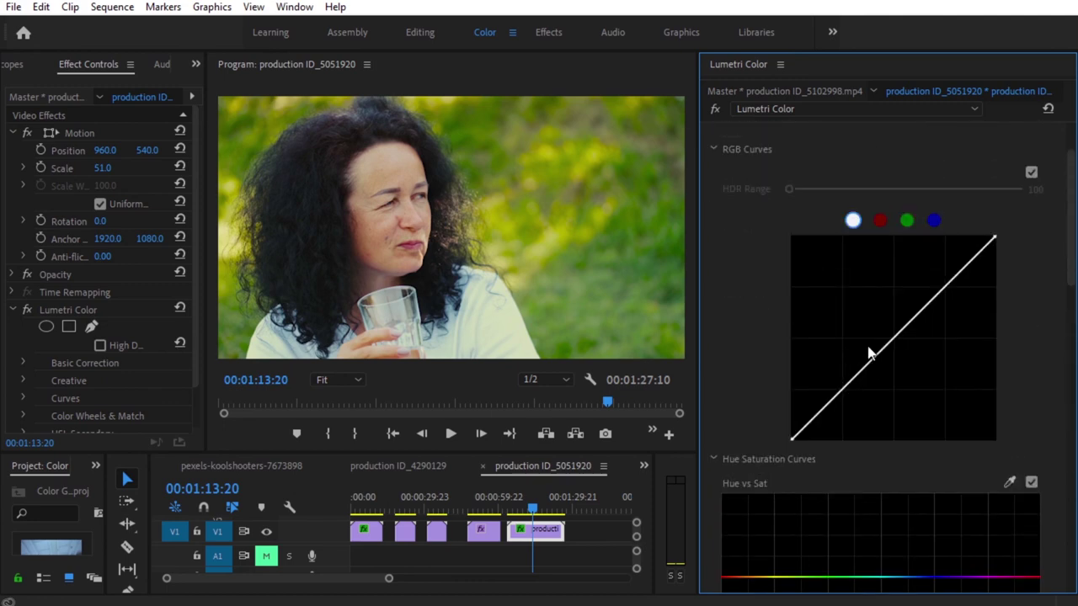
scroll(864, 349, "up", 3)
left_click(763, 141)
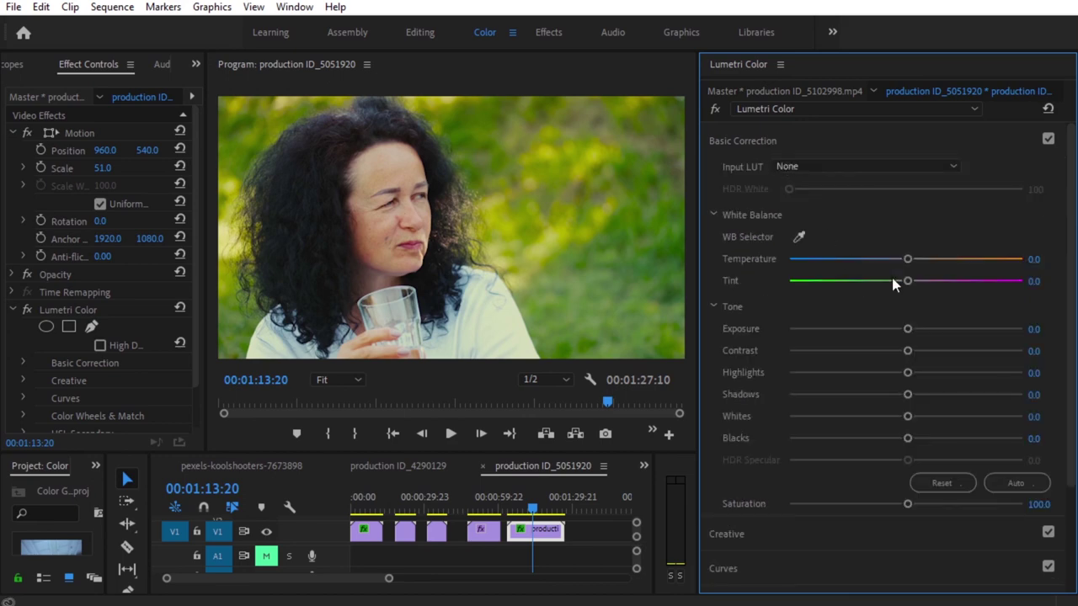